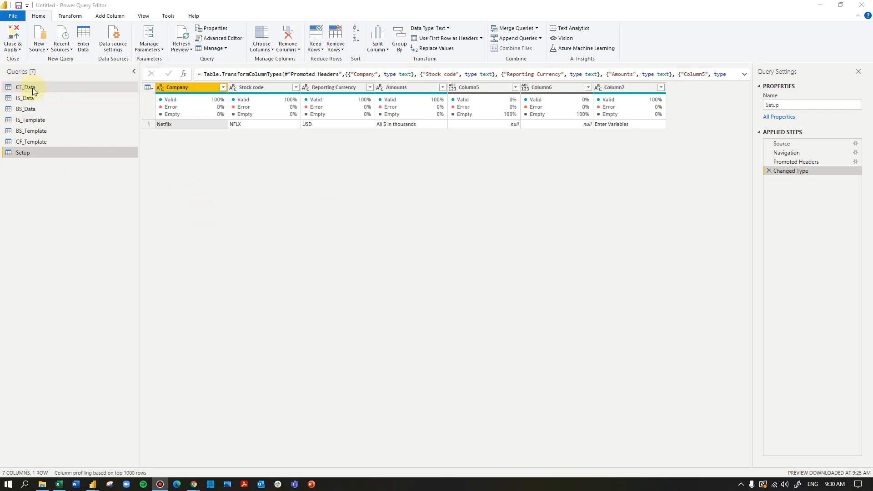
Step: Look through the data, template and Setup queries, ending on the columns of the CF_Data query
{"action": "left_click", "coordinate": [97, 5]}
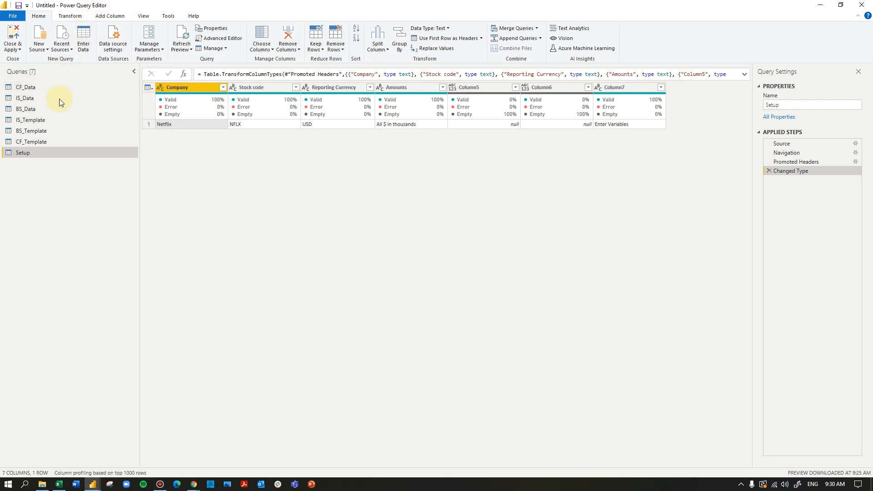
{"action": "left_click", "coordinate": [32, 87]}
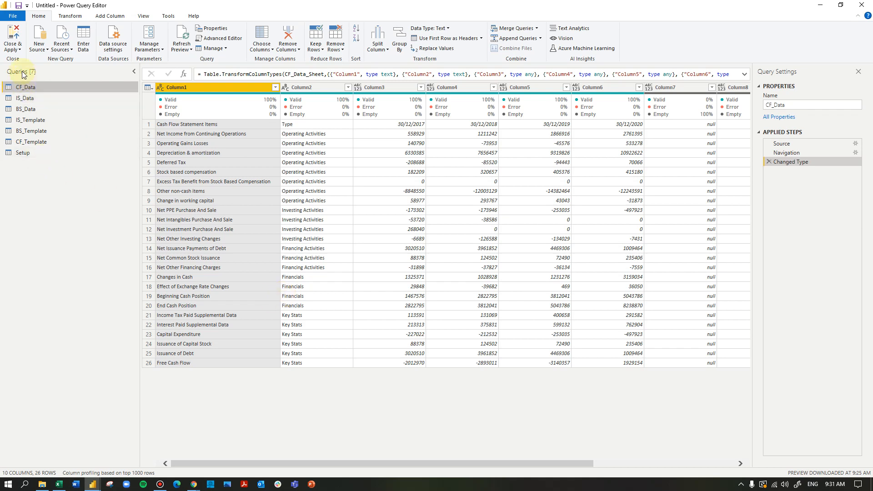
{"action": "left_click", "coordinate": [25, 98]}
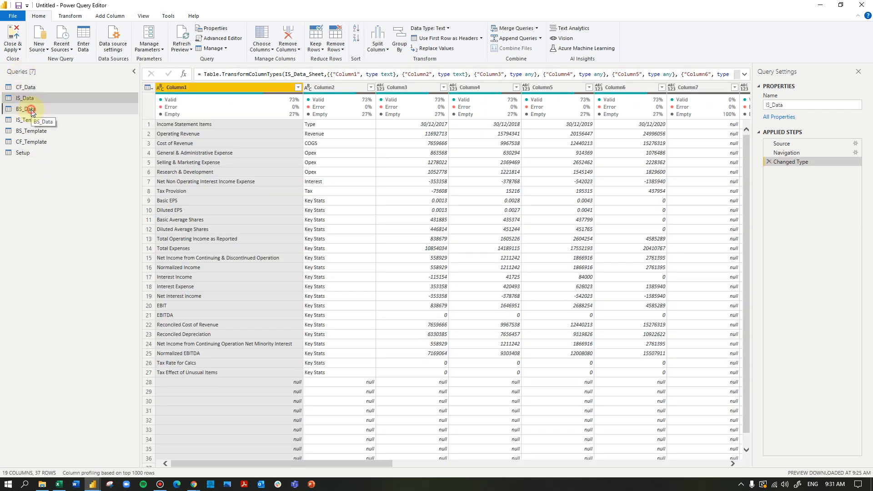
{"action": "left_click", "coordinate": [31, 110]}
{"action": "left_click", "coordinate": [30, 120]}
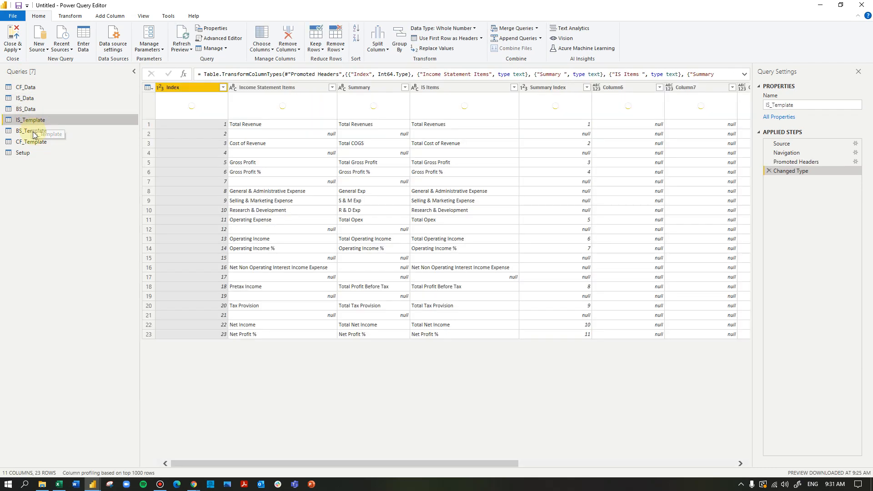
{"action": "left_click", "coordinate": [32, 132]}
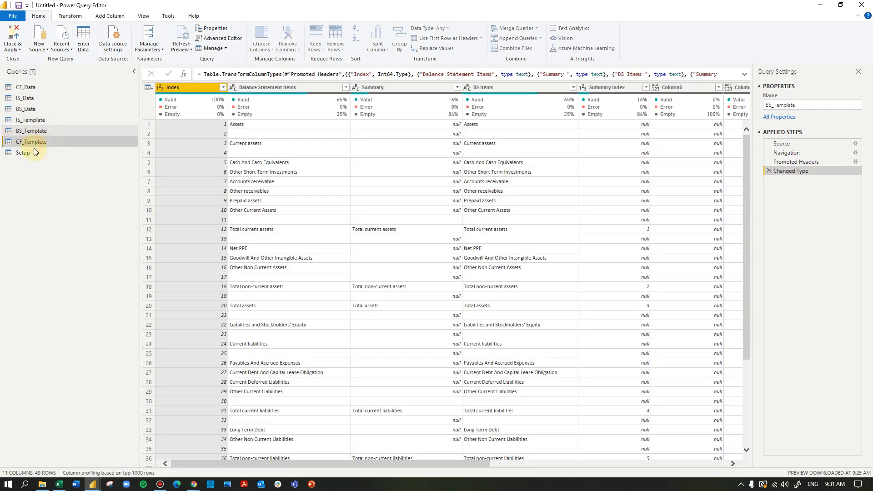
{"action": "left_click", "coordinate": [27, 154]}
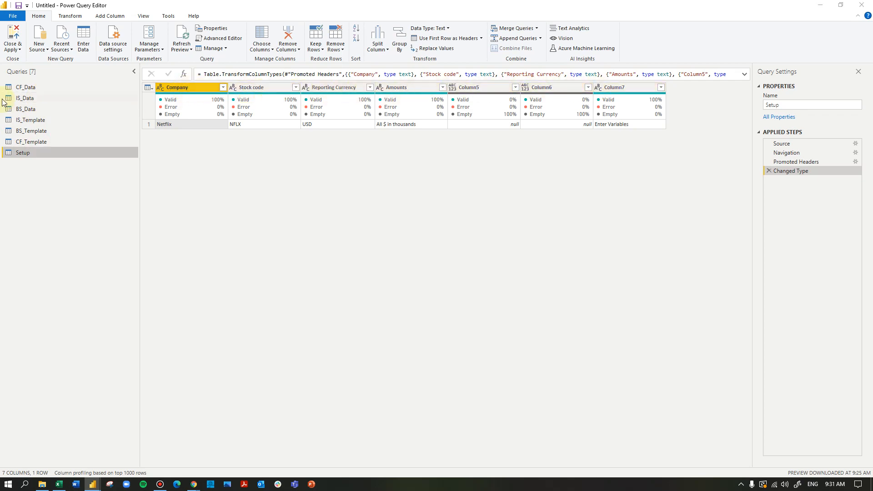
{"action": "left_click", "coordinate": [28, 87]}
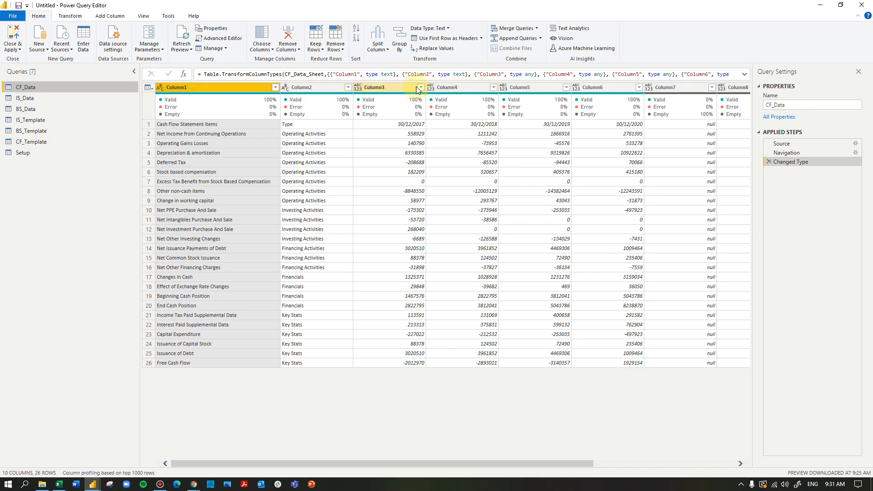
{"action": "left_click_drag", "start_coordinate": [556, 462], "coordinate": [525, 476]}
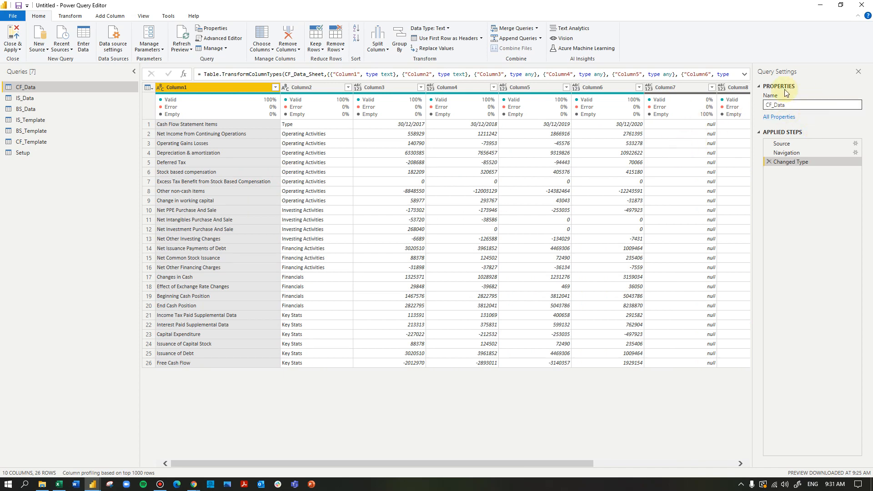
Step: Rename the CF_Data query to CashFlowData
{"action": "double_click", "coordinate": [795, 104]}
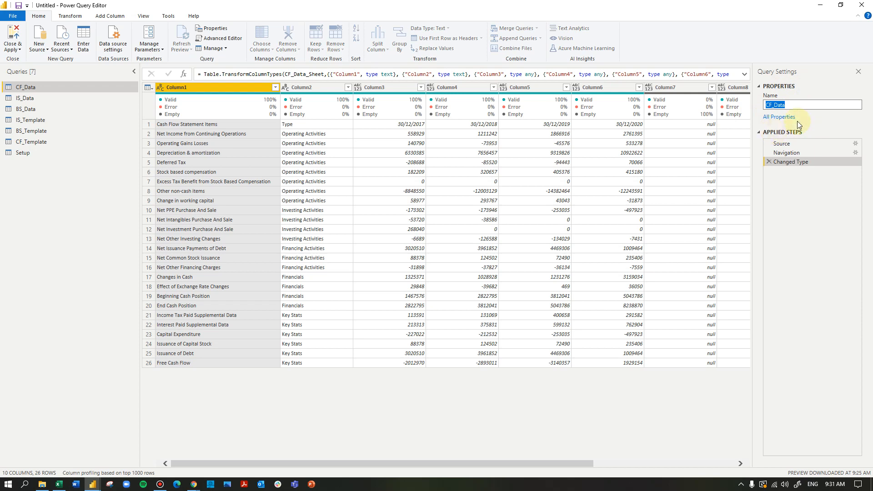
{"action": "left_click", "coordinate": [811, 104]}
{"action": "double_click", "coordinate": [791, 104]}
{"action": "left_click", "coordinate": [791, 104]}
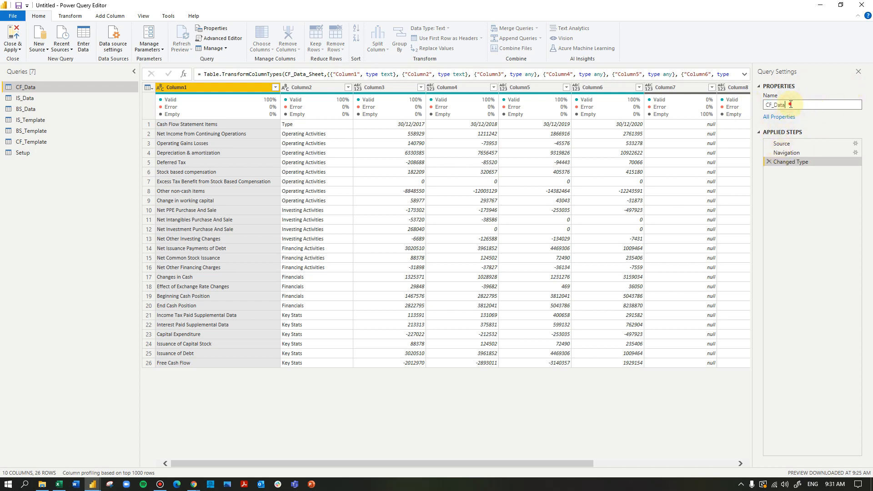
{"action": "left_click_drag", "start_coordinate": [791, 105], "coordinate": [753, 107]}
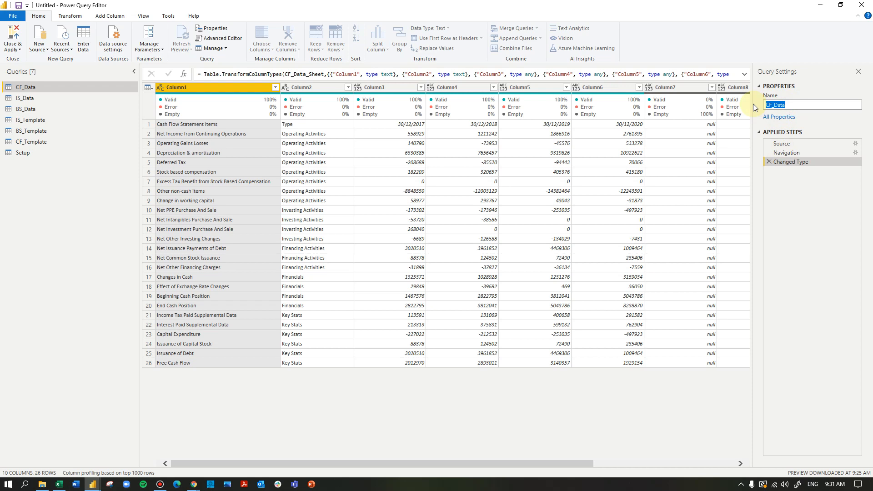
{"action": "type", "text": "CF"}
{"action": "type", "text": "s"}
{"action": "type", "text": "hFlowData"}
{"action": "key", "text": "Return"}
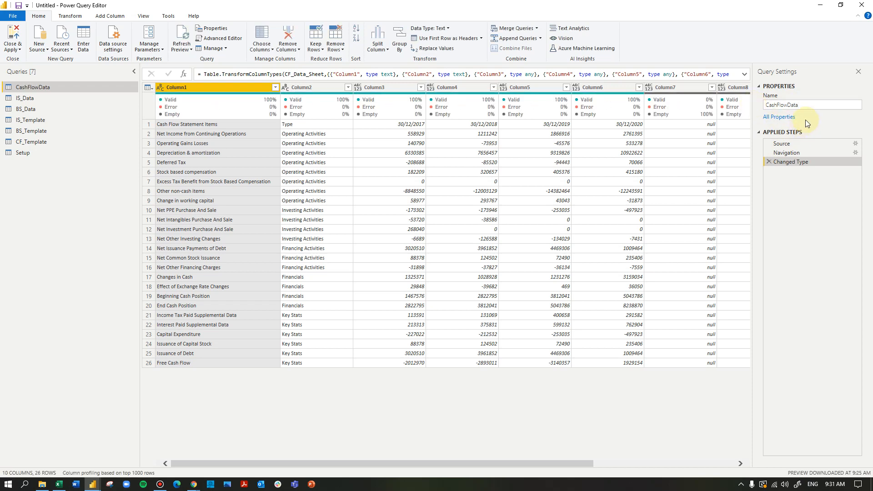
Step: Change the name of the cash flow data query back to CF_Data
{"action": "left_click_drag", "start_coordinate": [803, 105], "coordinate": [763, 107]}
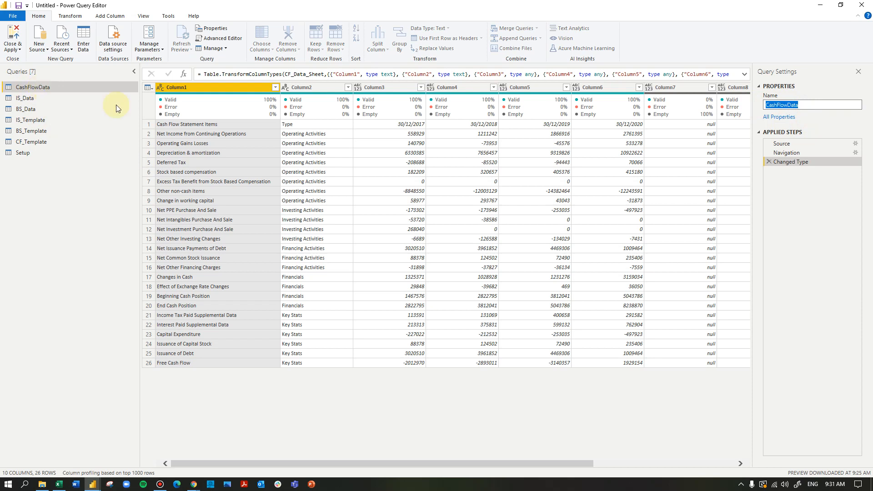
{"action": "left_click_drag", "start_coordinate": [804, 104], "coordinate": [724, 104]}
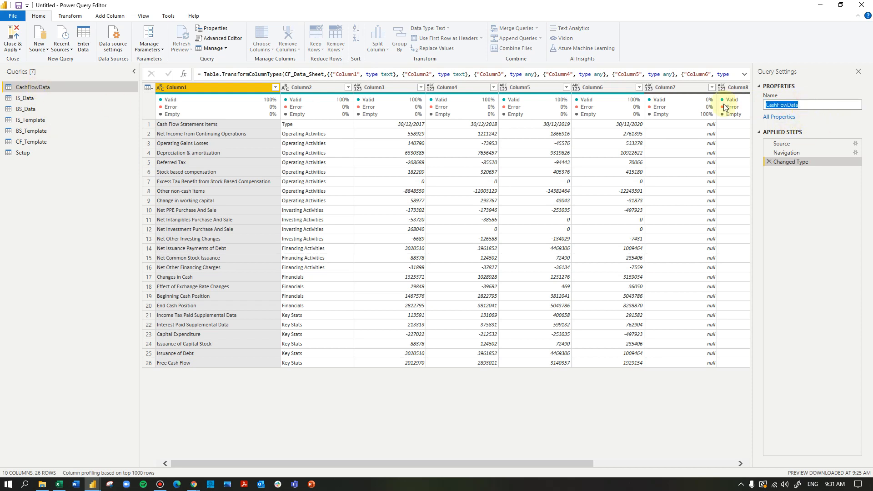
{"action": "type", "text": "CF_Data"}
{"action": "key", "text": "Return"}
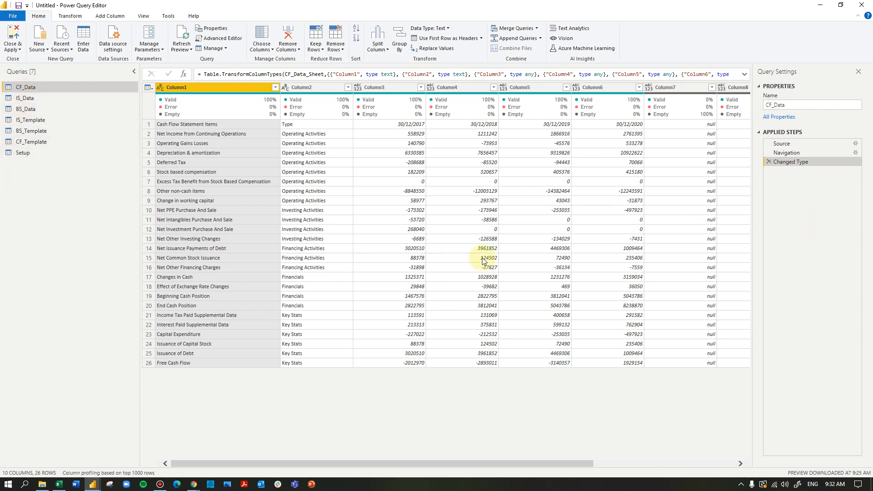
{"action": "left_click", "coordinate": [70, 16]}
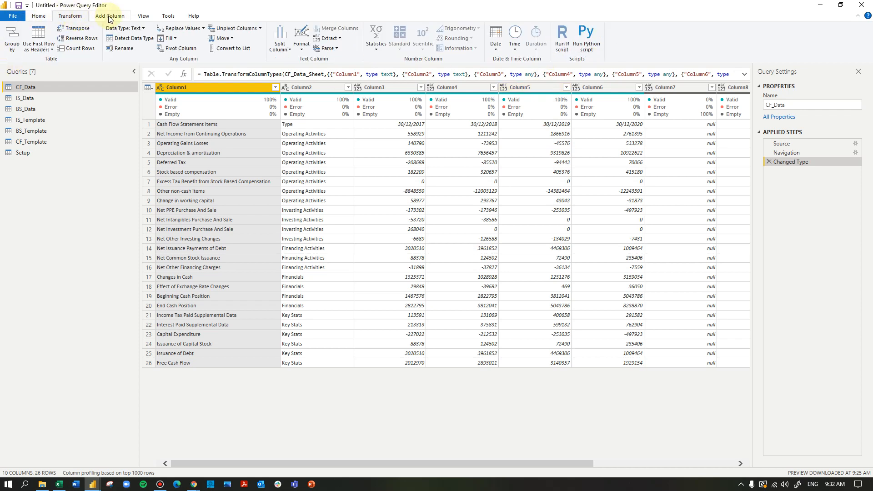
{"action": "left_click", "coordinate": [109, 17]}
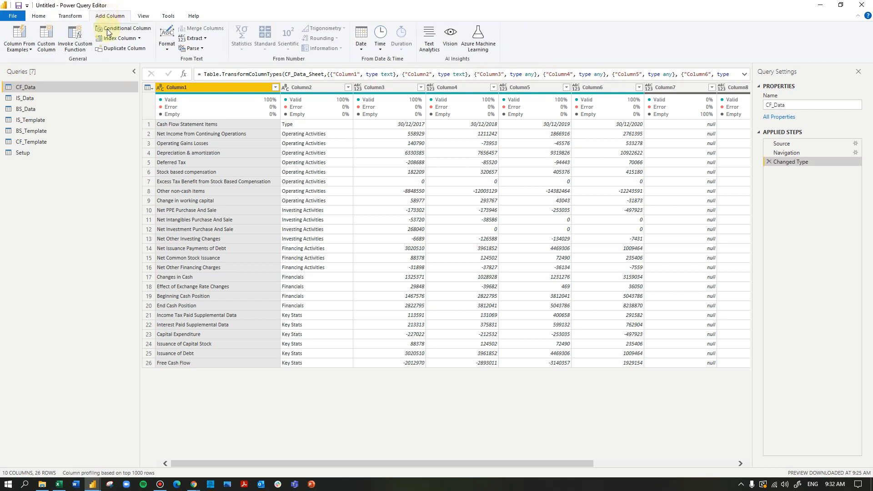
{"action": "left_click", "coordinate": [143, 17]}
{"action": "left_click", "coordinate": [164, 16]}
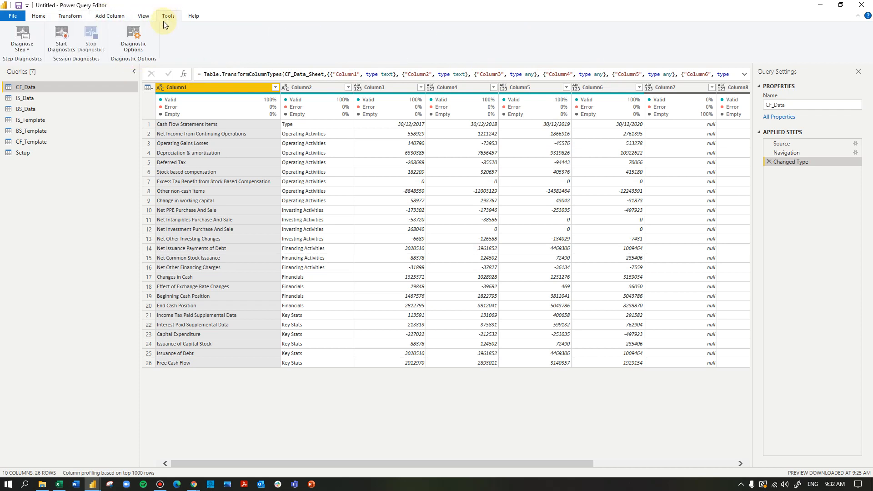
{"action": "left_click", "coordinate": [38, 16]}
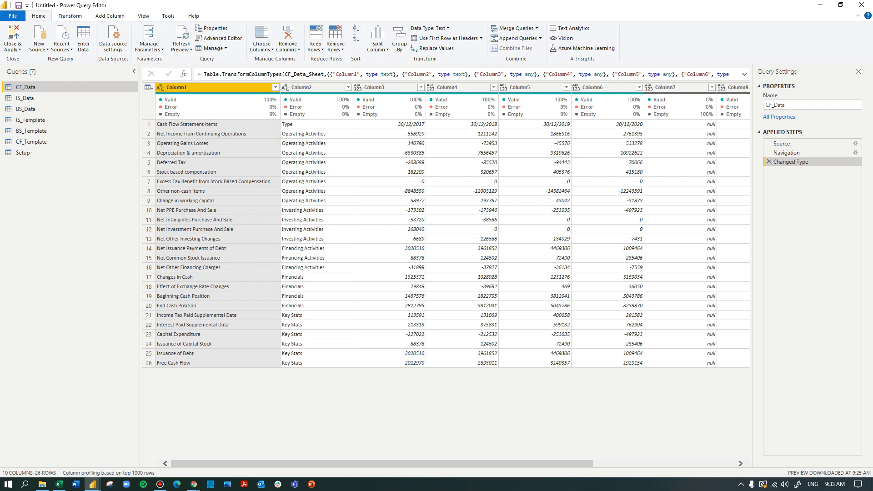
{"action": "key", "text": "alt+Tab"}
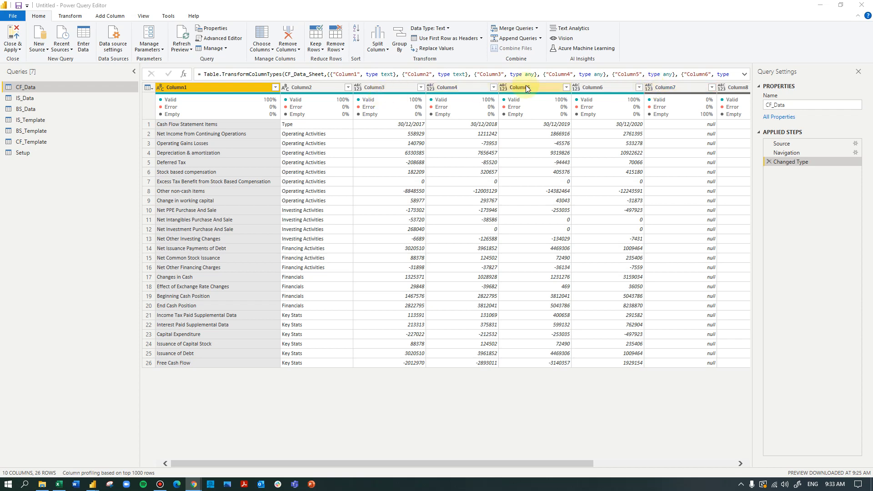
Step: Promote the first row of the CF_Data query to column headers
{"action": "left_click", "coordinate": [149, 125]}
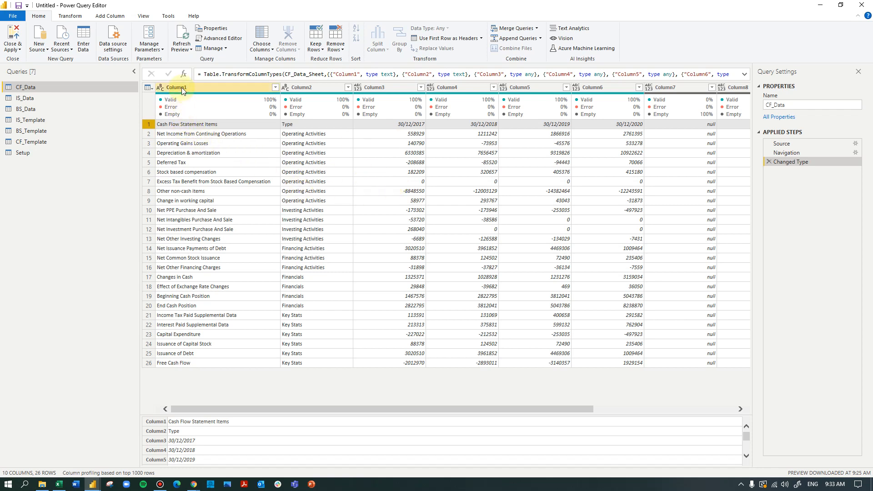
{"action": "left_click", "coordinate": [152, 125]}
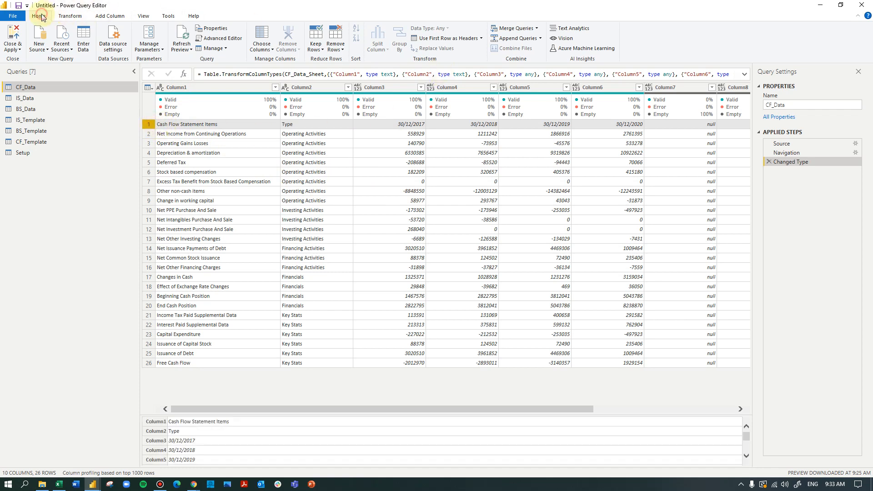
{"action": "left_click", "coordinate": [472, 40]}
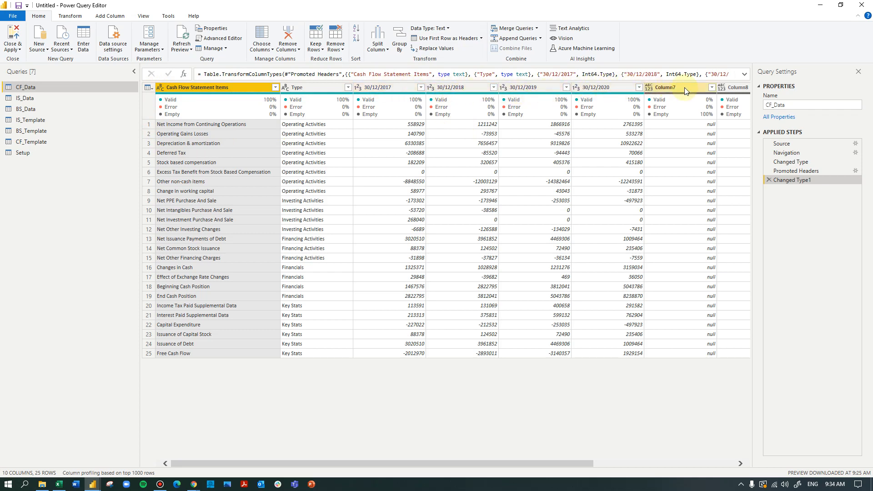
Step: Promote the first row to column headers in both the IS_Data and BS_Data queries
{"action": "left_click", "coordinate": [32, 98]}
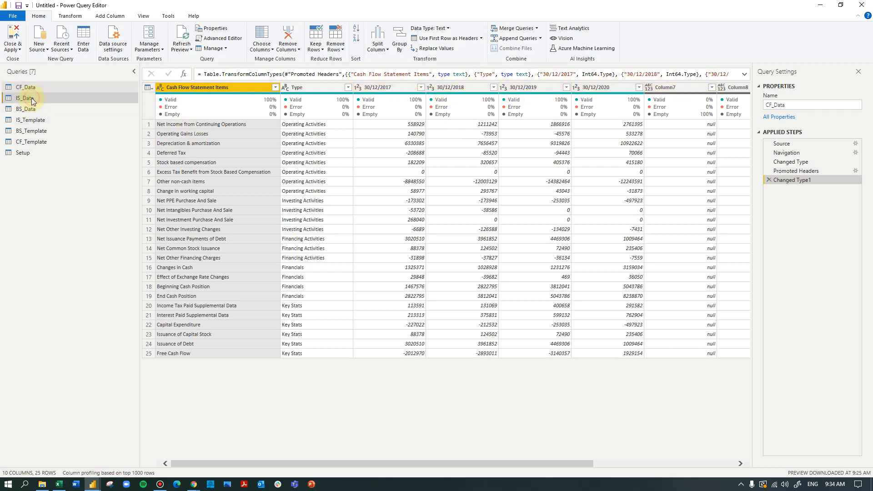
{"action": "left_click", "coordinate": [148, 124]}
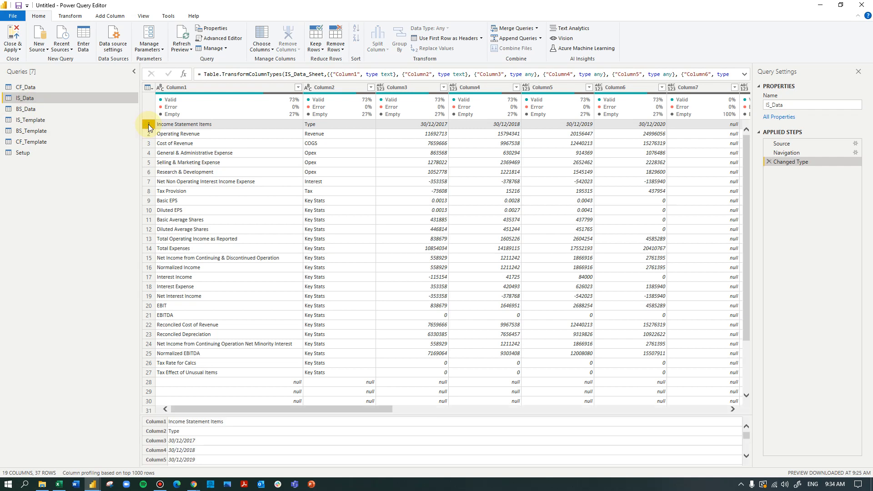
{"action": "left_click", "coordinate": [448, 41]}
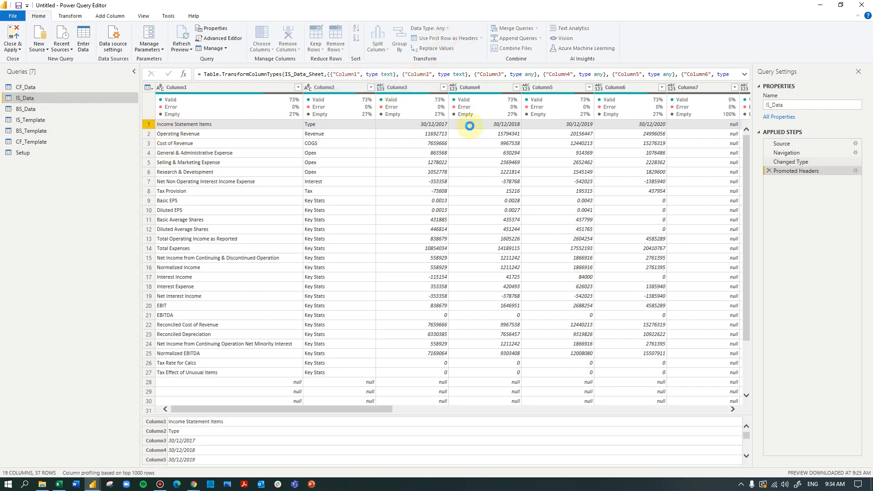
{"action": "left_click", "coordinate": [42, 108]}
{"action": "left_click", "coordinate": [151, 125]}
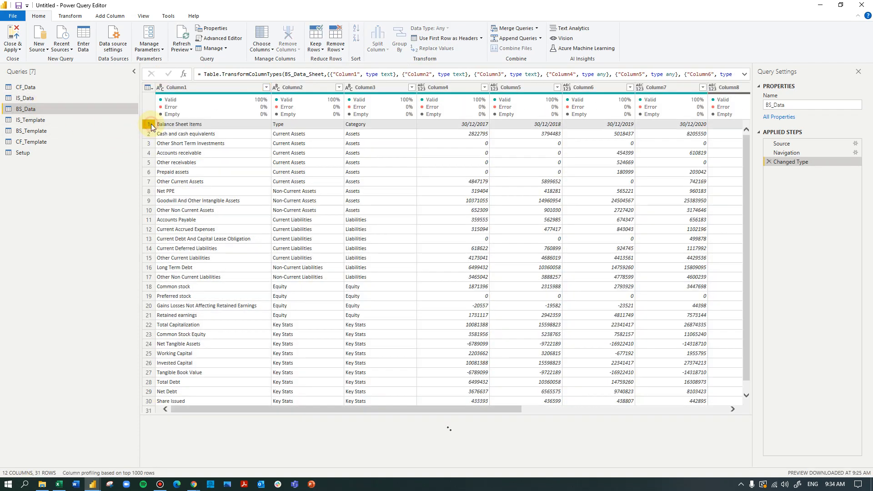
{"action": "left_click", "coordinate": [459, 39]}
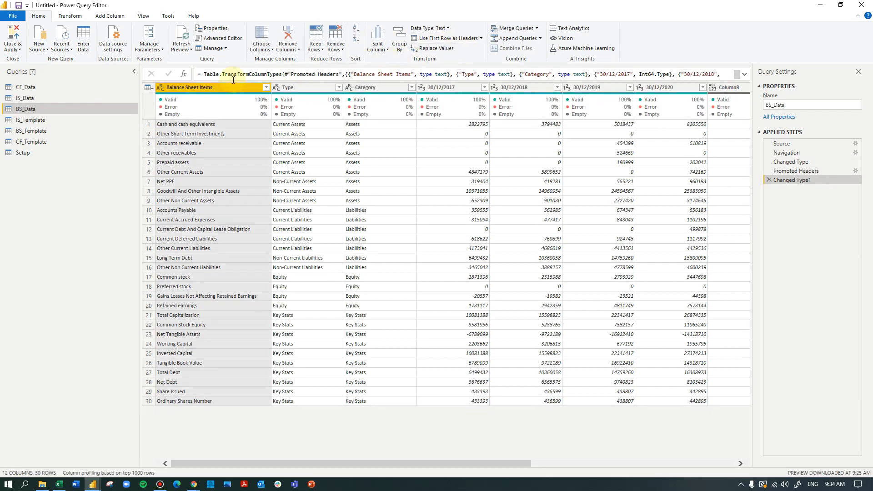
Step: Examine the Cash Flow Statement Items, Type and year-end date columns in the CF_Data query
{"action": "left_click", "coordinate": [28, 88]}
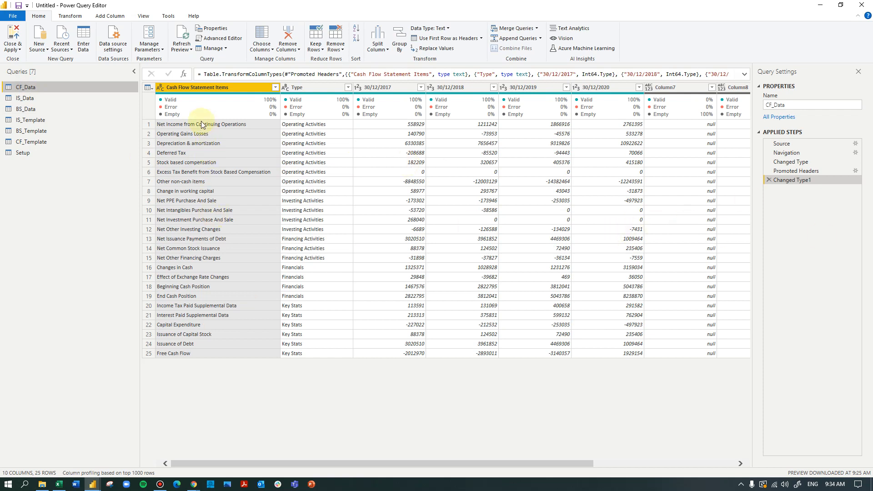
{"action": "left_click", "coordinate": [315, 87]}
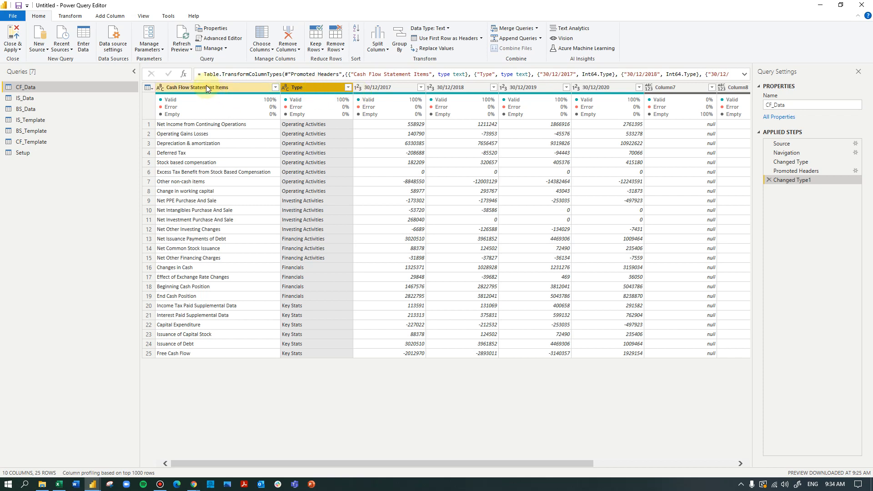
{"action": "left_click", "coordinate": [206, 87]}
{"action": "left_click", "coordinate": [305, 87]}
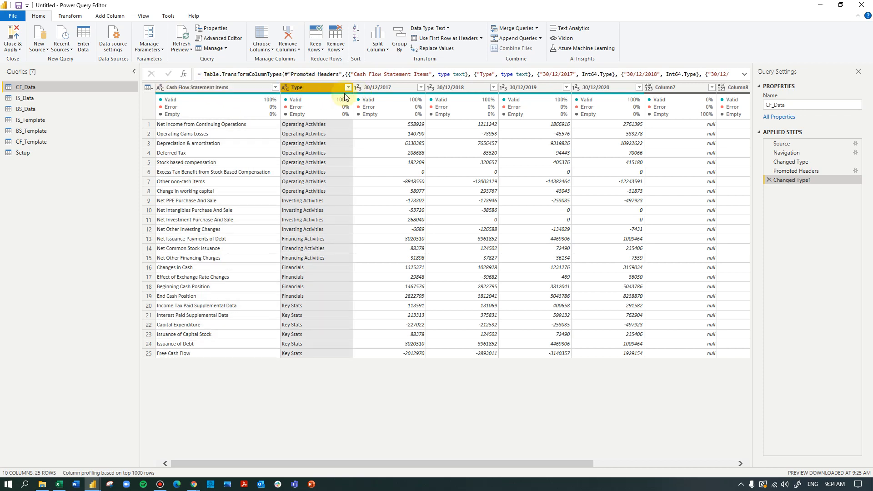
{"action": "left_click", "coordinate": [395, 90]}
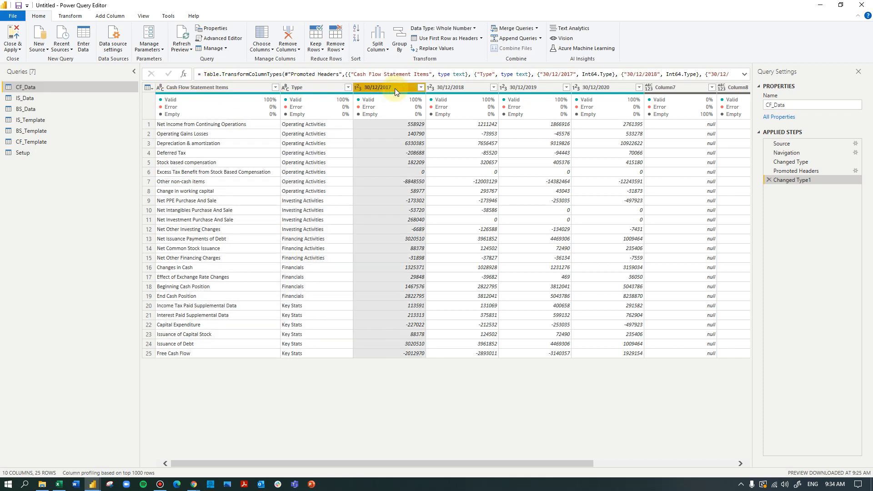
{"action": "left_click", "coordinate": [235, 89]}
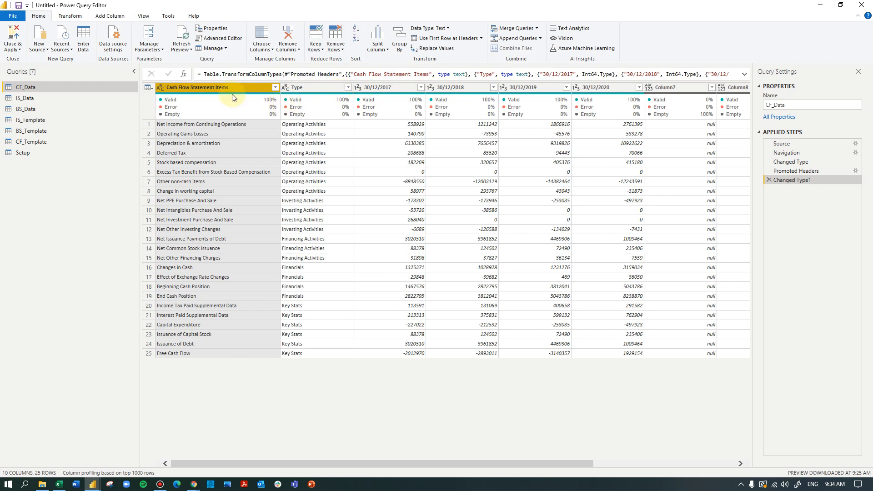
{"action": "left_click", "coordinate": [318, 86]}
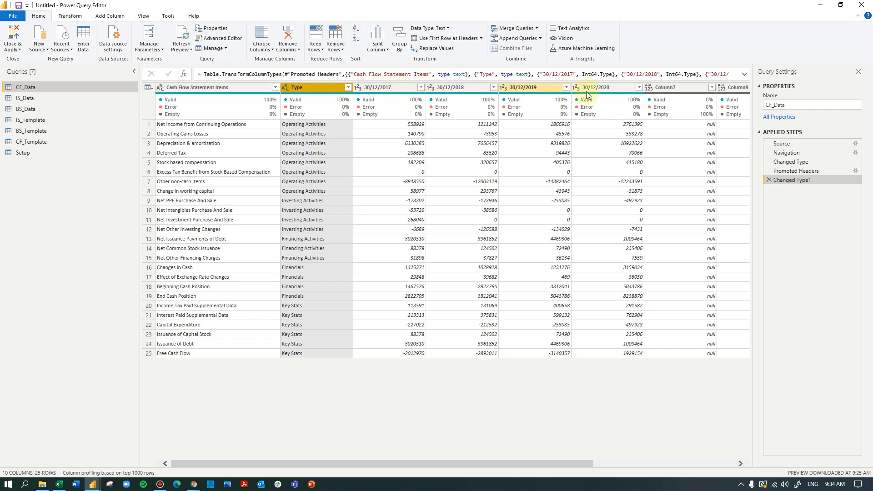
{"action": "mouse_move", "coordinate": [612, 88]}
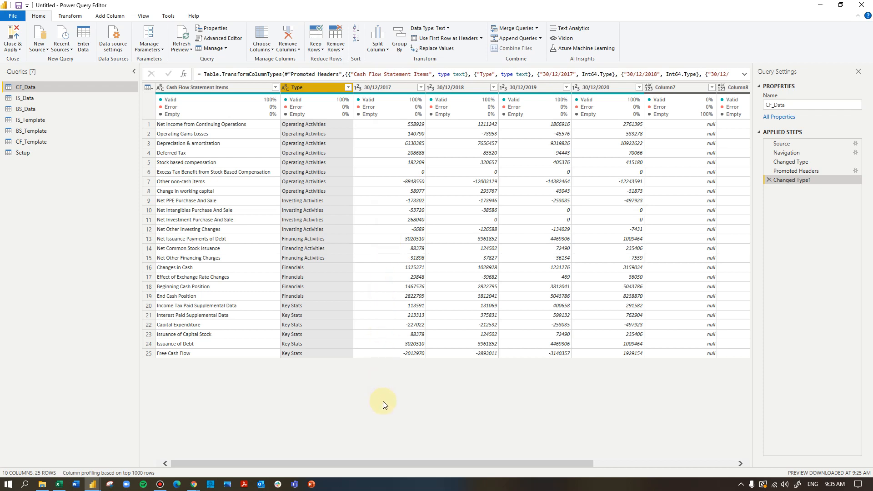
Step: Unpivot every column of CF_Data other than Cash Flow Statement Items and Type
{"action": "left_click", "coordinate": [226, 89]}
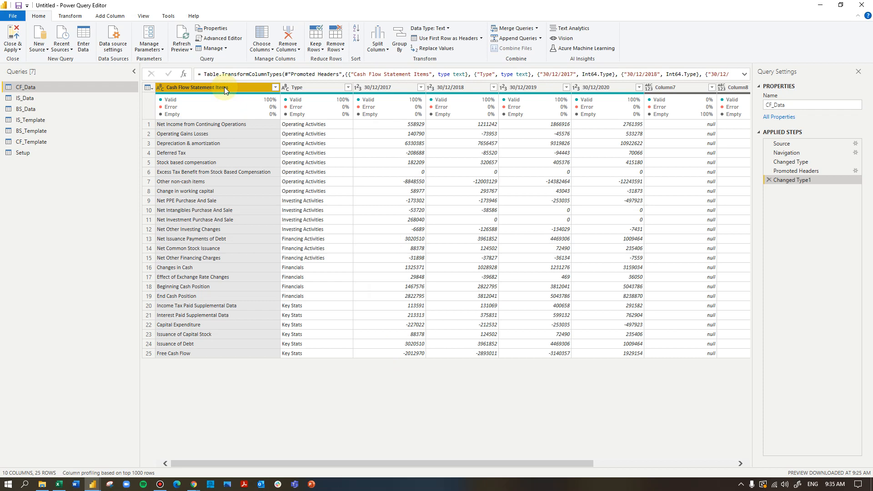
{"action": "left_click", "coordinate": [309, 89], "text": "ctrl"}
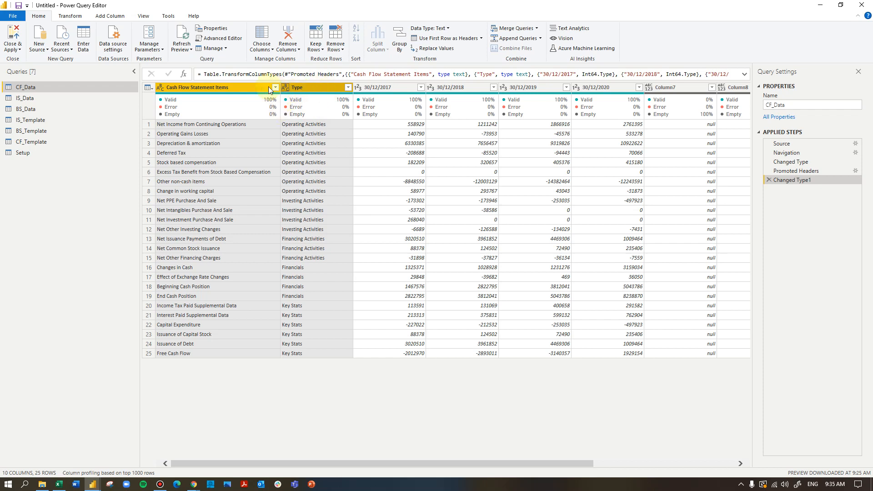
{"action": "right_click", "coordinate": [317, 88]}
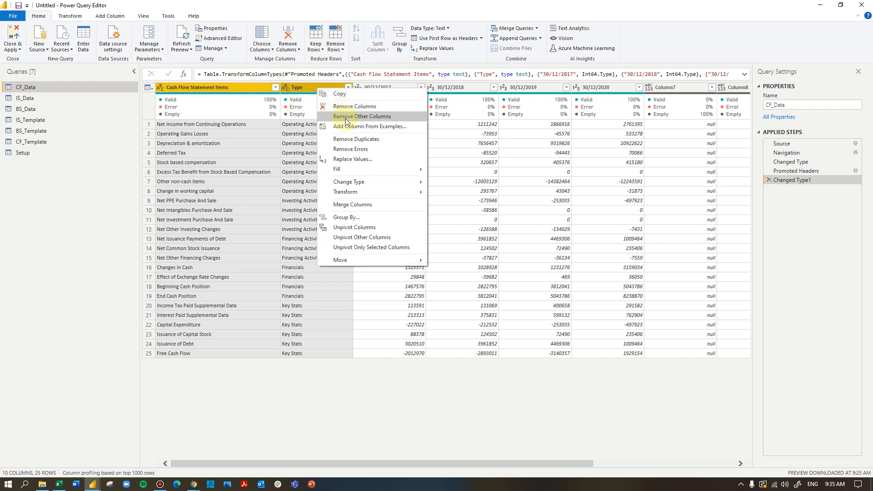
{"action": "left_click", "coordinate": [391, 237]}
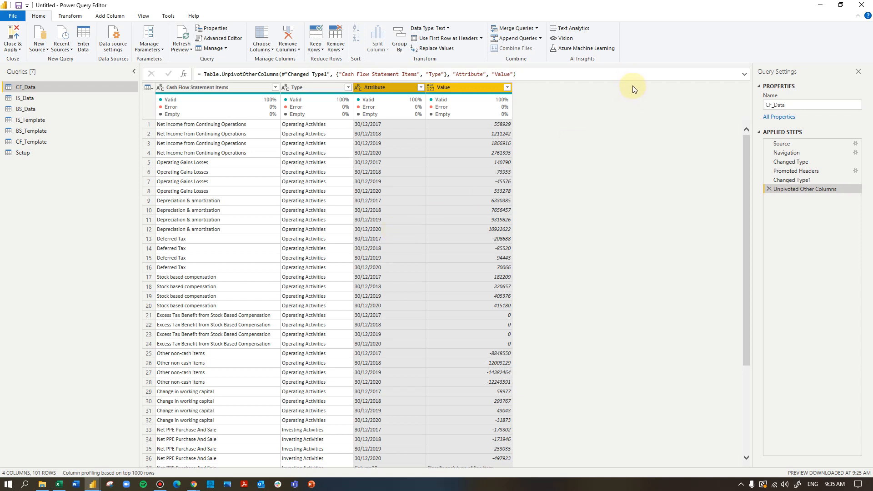
Step: Rename the Attribute column as Year and the Value column as Values in the CF_Data query
{"action": "left_click", "coordinate": [219, 87]}
{"action": "left_click", "coordinate": [304, 87]}
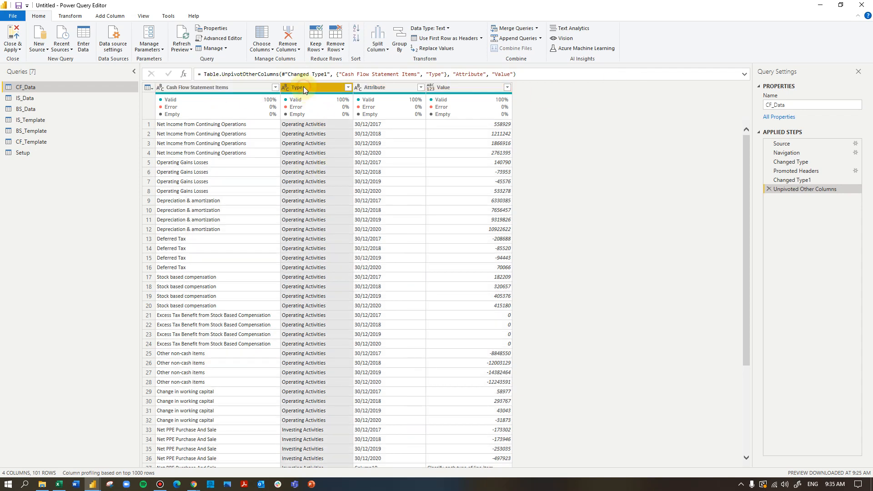
{"action": "left_click", "coordinate": [372, 87]}
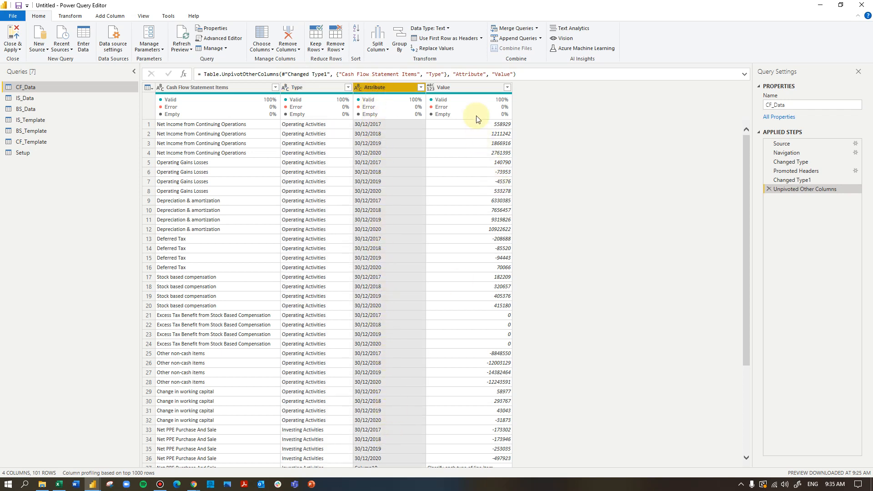
{"action": "left_click", "coordinate": [474, 89]}
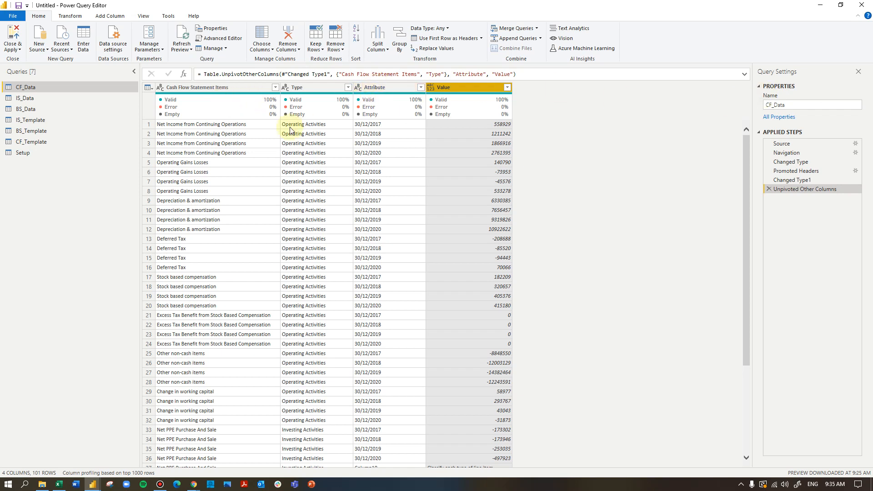
{"action": "double_click", "coordinate": [377, 90]}
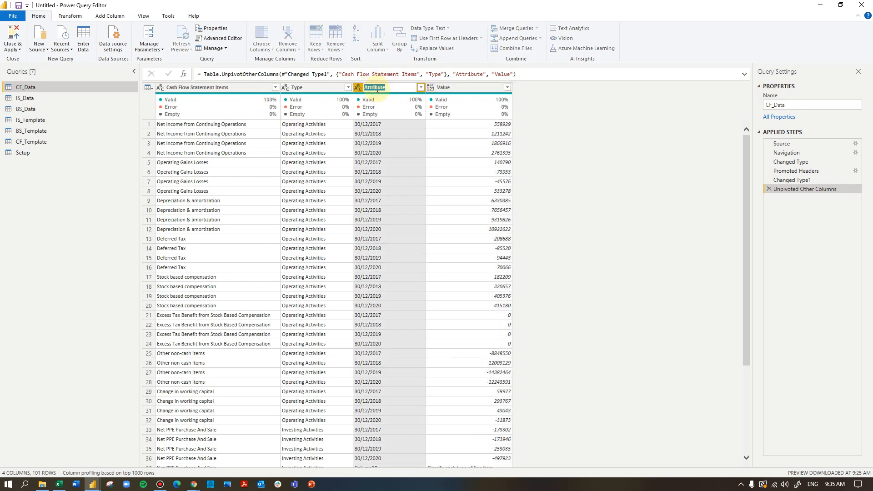
{"action": "type", "text": "Years"}
{"action": "key", "text": "Return"}
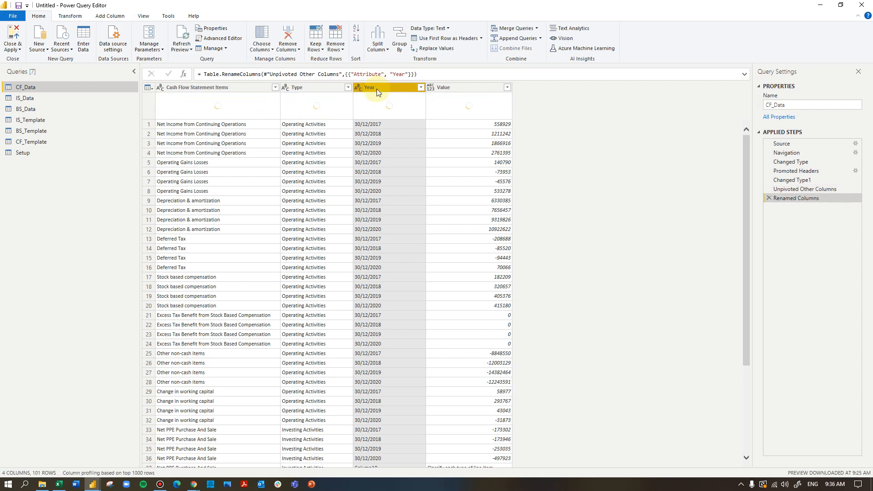
{"action": "double_click", "coordinate": [459, 90]}
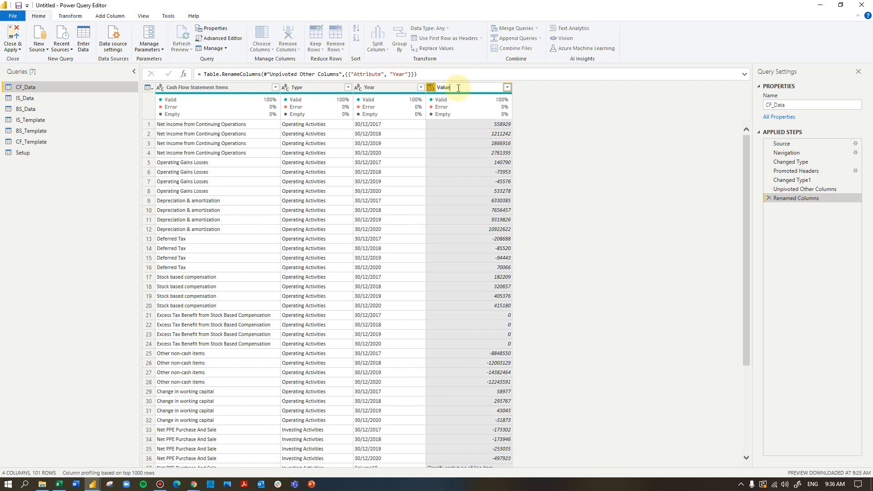
{"action": "key", "text": "Return"}
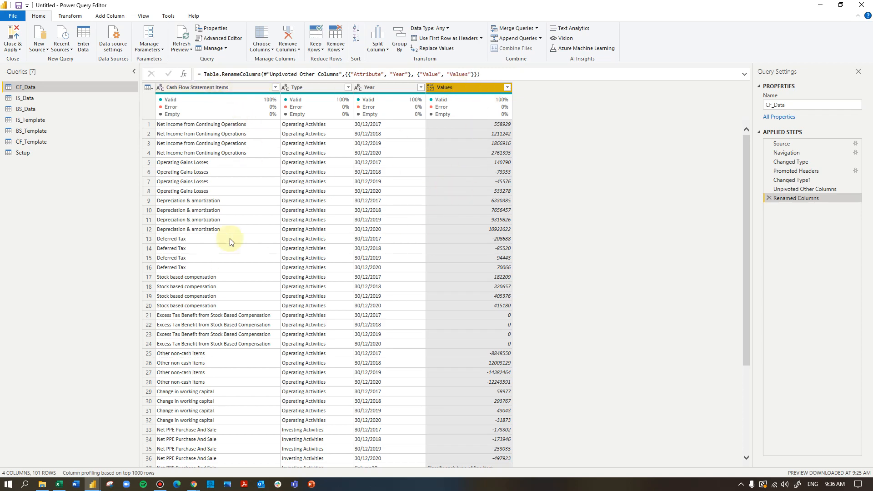
Step: Review the unpivoted CF_Data rows down to the end of the list and each of the four columns
{"action": "scroll", "coordinate": [416, 227], "scroll_direction": "down", "scroll_amount": 1}
{"action": "scroll", "coordinate": [415, 227], "scroll_direction": "down", "scroll_amount": 20}
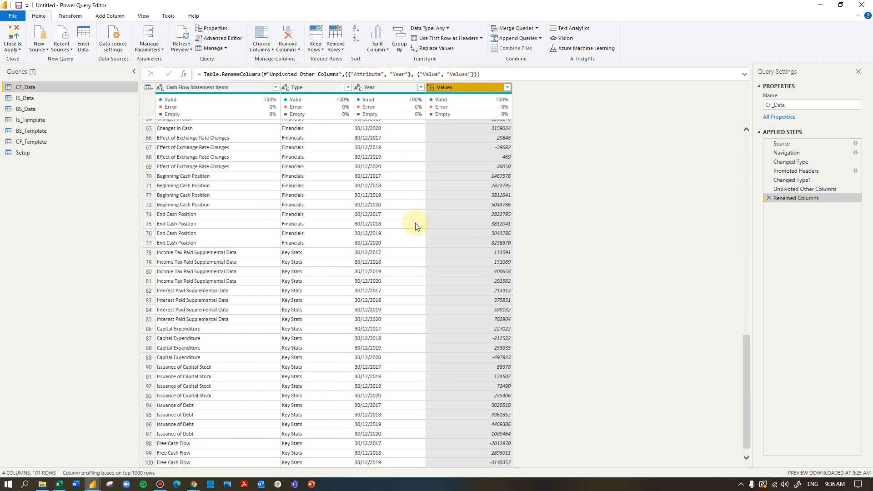
{"action": "scroll", "coordinate": [416, 226], "scroll_direction": "up", "scroll_amount": 20}
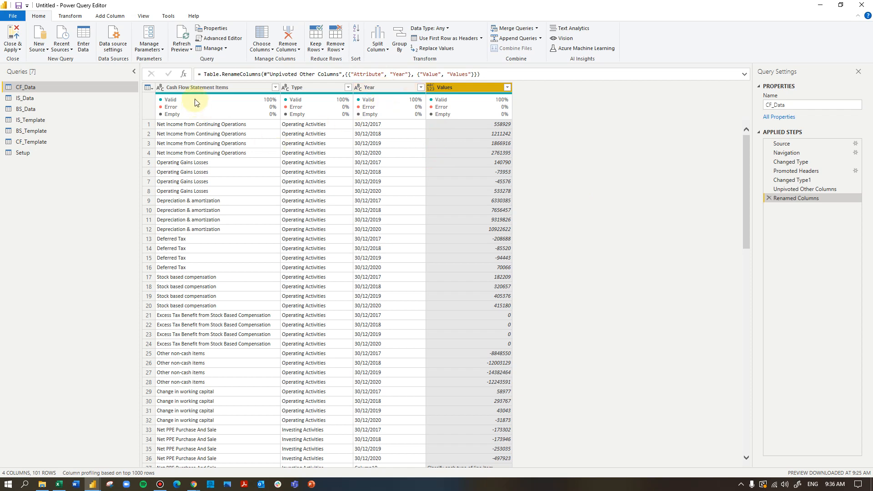
{"action": "left_click", "coordinate": [245, 91]}
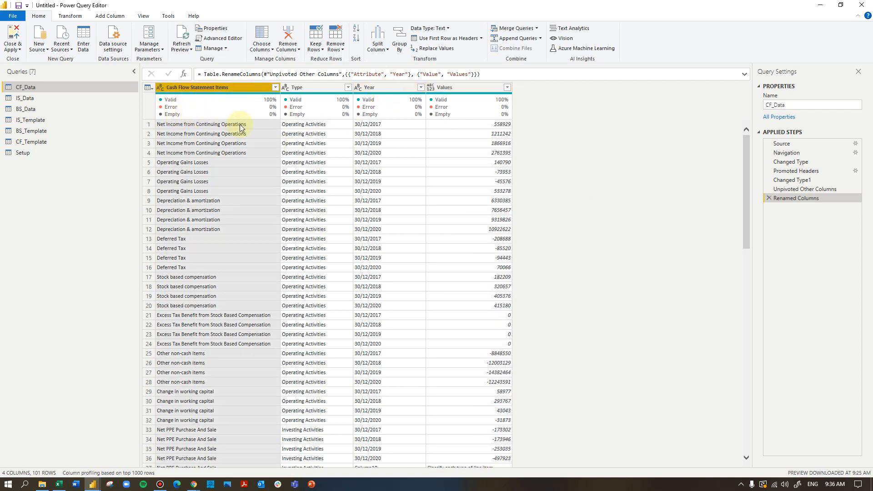
{"action": "left_click", "coordinate": [309, 89]}
{"action": "left_click", "coordinate": [371, 90]}
{"action": "left_click", "coordinate": [455, 89]}
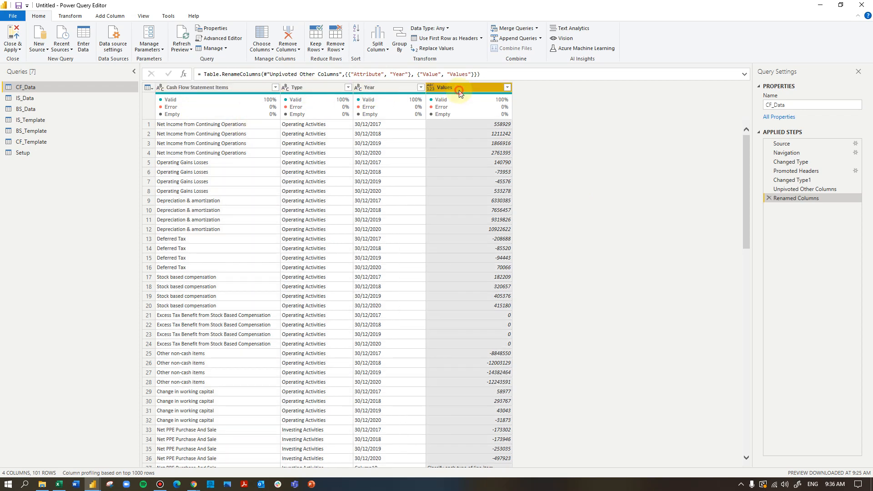
Step: Set the data type of the Cash Flow Statement Items column to Text
{"action": "left_click", "coordinate": [222, 88]}
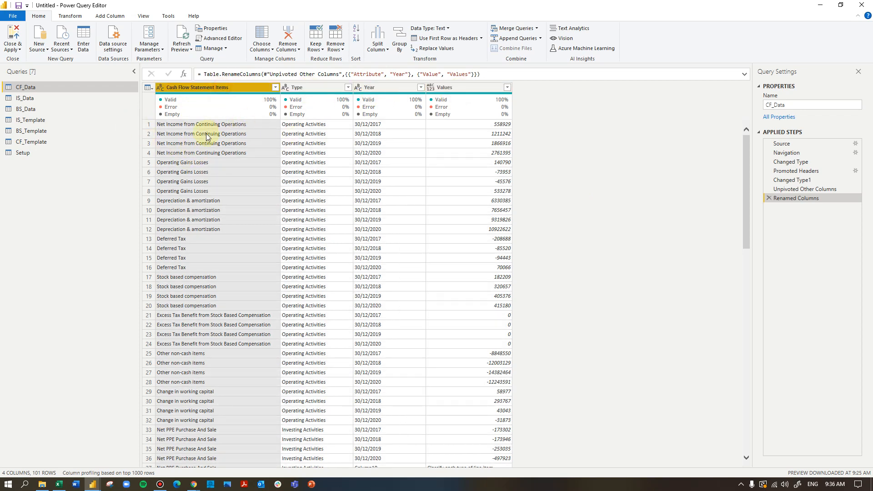
{"action": "left_click", "coordinate": [162, 88]}
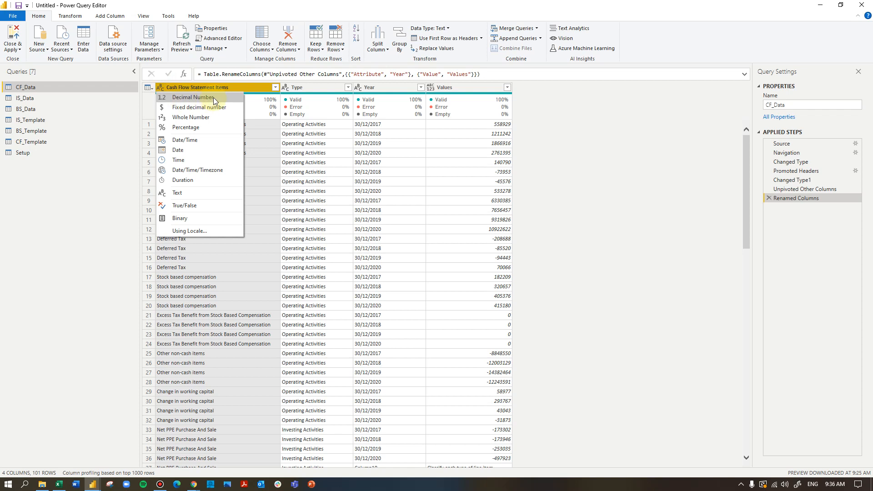
{"action": "left_click", "coordinate": [189, 196]}
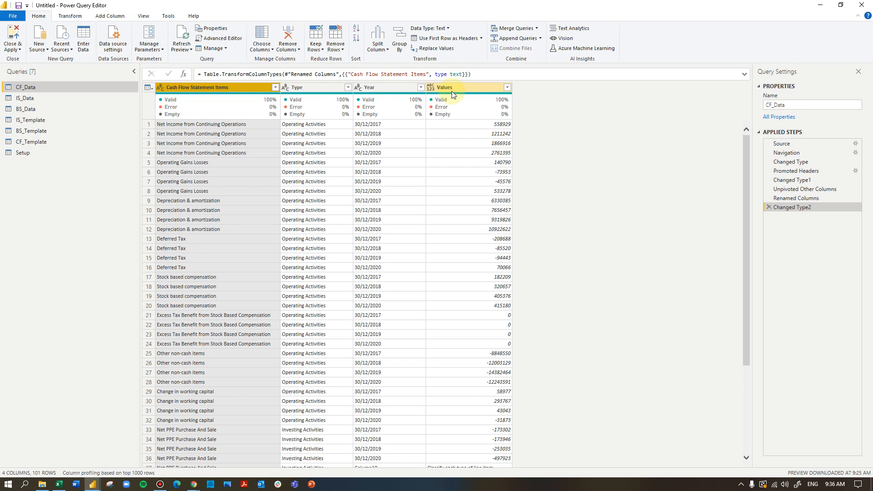
Step: Set the data type of the Year column to Date and of the Values column to Whole Number
{"action": "left_click", "coordinate": [305, 87]}
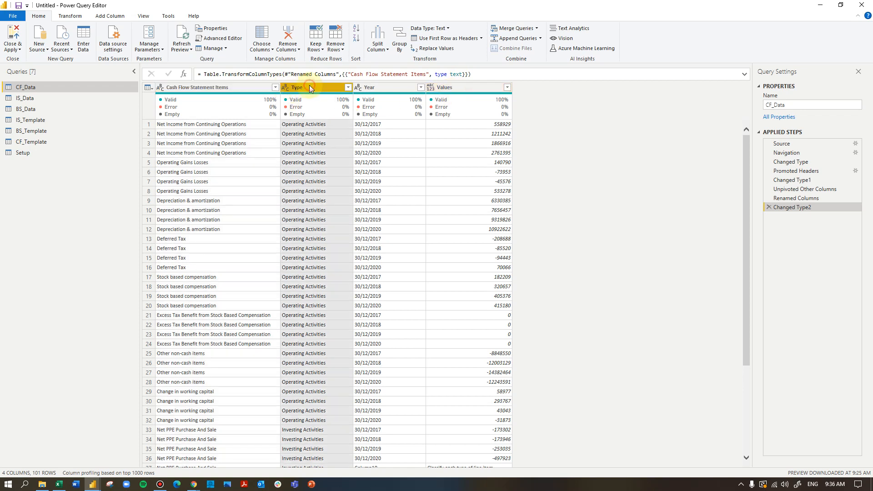
{"action": "left_click", "coordinate": [371, 89]}
{"action": "left_click", "coordinate": [443, 87]}
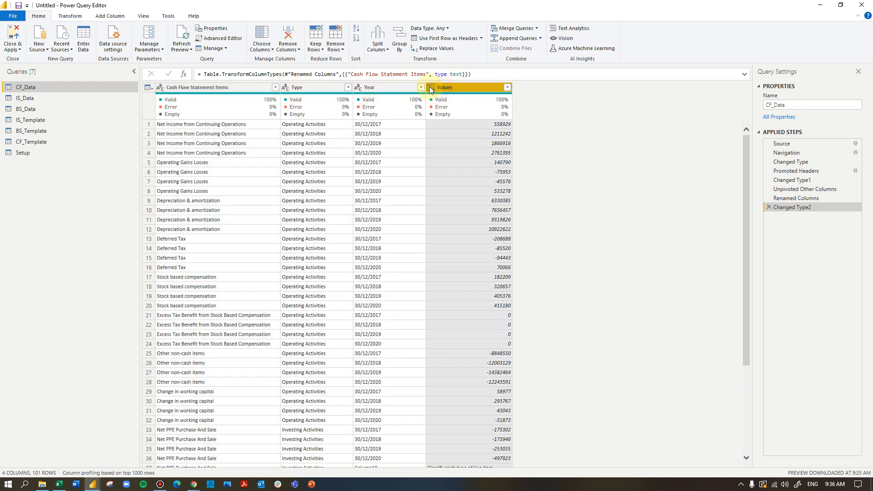
{"action": "left_click", "coordinate": [374, 89]}
{"action": "mouse_move", "coordinate": [386, 111]}
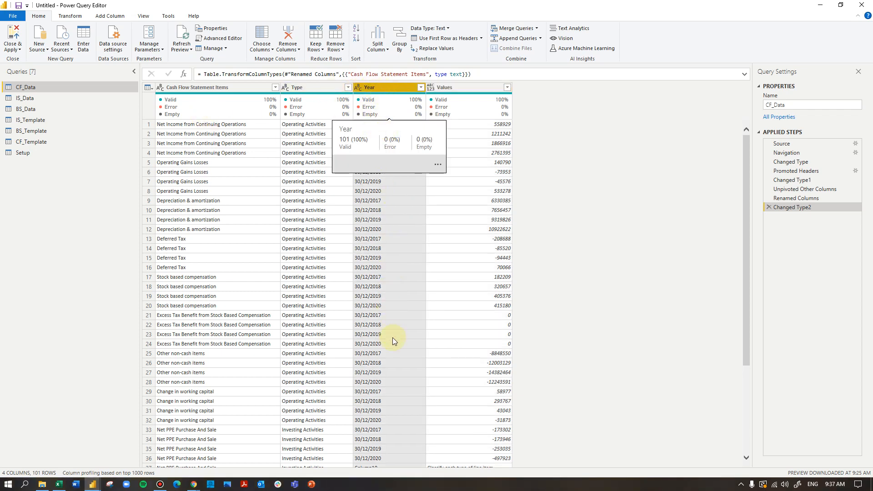
{"action": "left_click", "coordinate": [357, 89]}
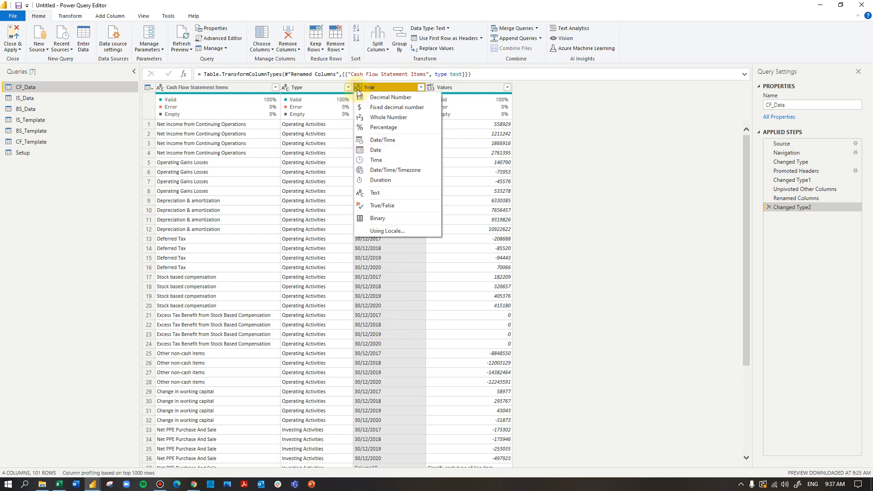
{"action": "left_click", "coordinate": [400, 149]}
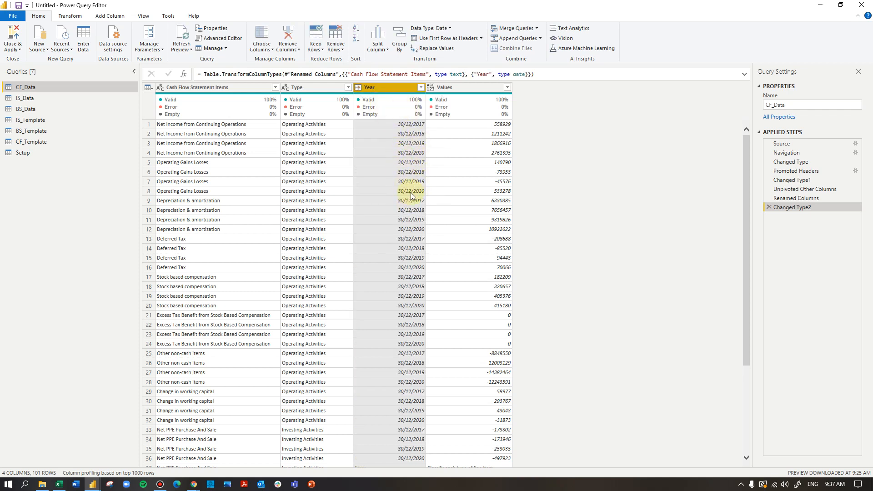
{"action": "left_click", "coordinate": [431, 88]}
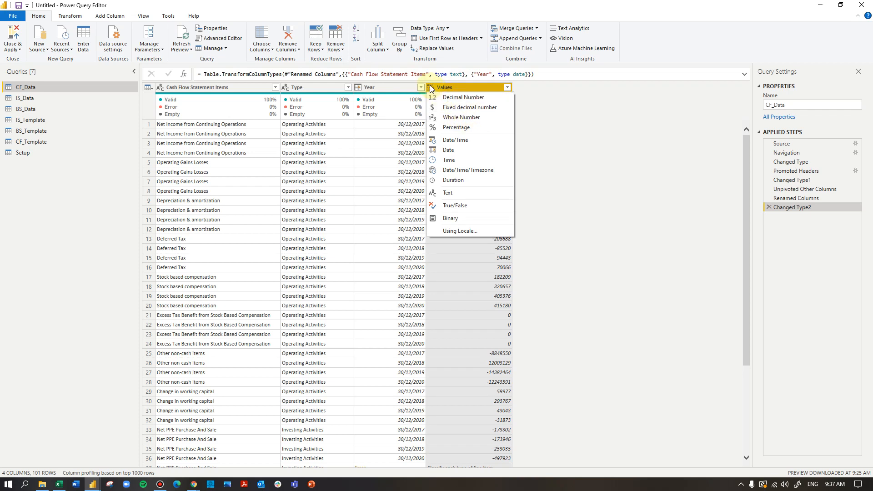
{"action": "left_click", "coordinate": [484, 121]}
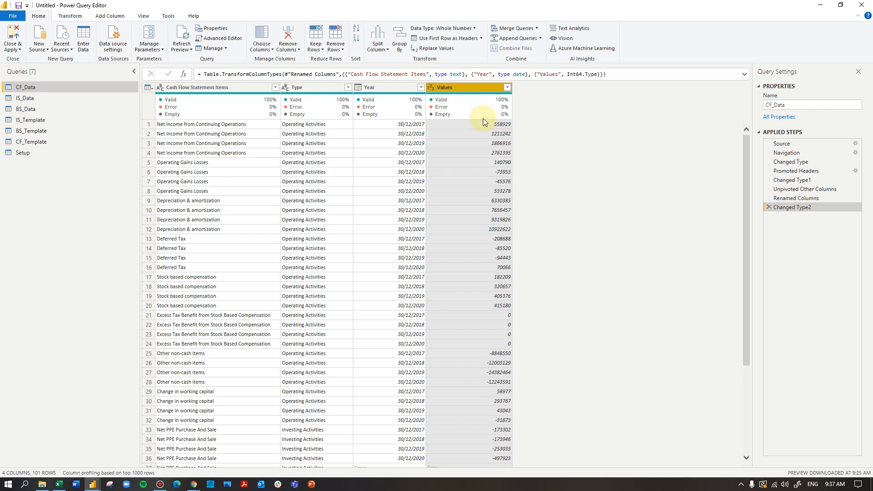
Step: Check the data types of the Type and Year columns in CF_Data
{"action": "left_click", "coordinate": [311, 86]}
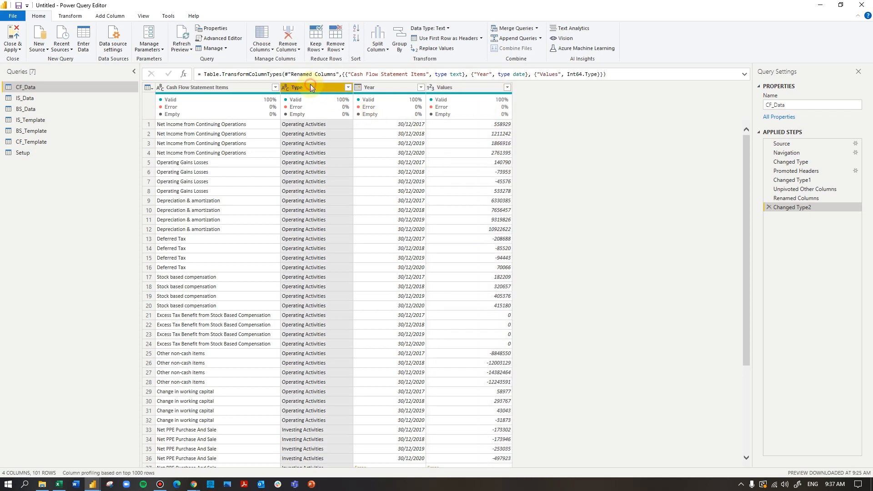
{"action": "left_click", "coordinate": [287, 87]}
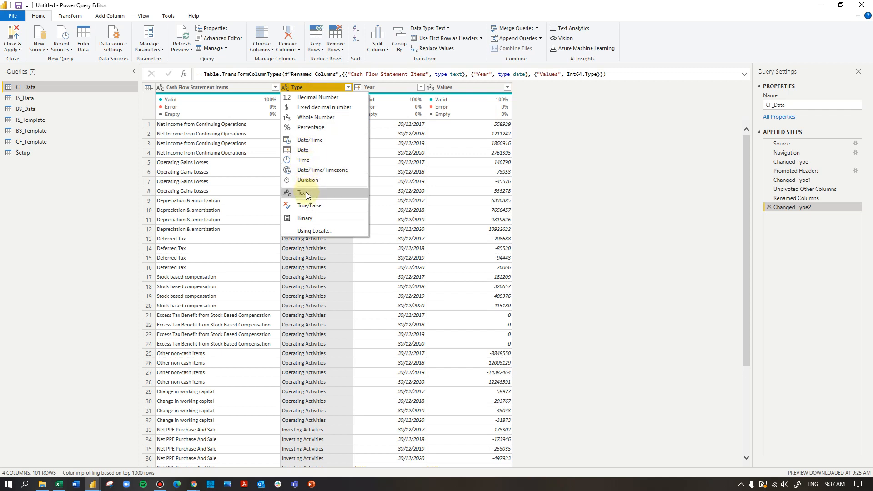
{"action": "left_click", "coordinate": [563, 119]}
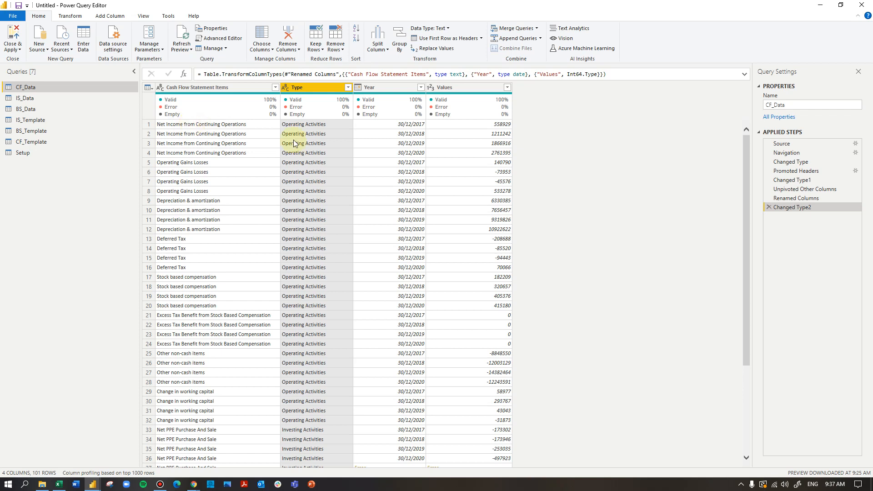
{"action": "left_click", "coordinate": [394, 87]}
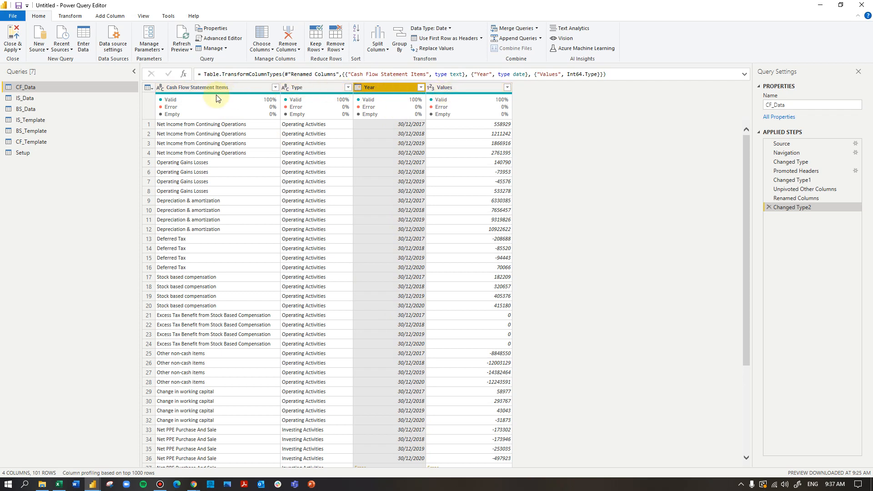
Step: Open the IS_Data query
{"action": "left_click", "coordinate": [36, 97]}
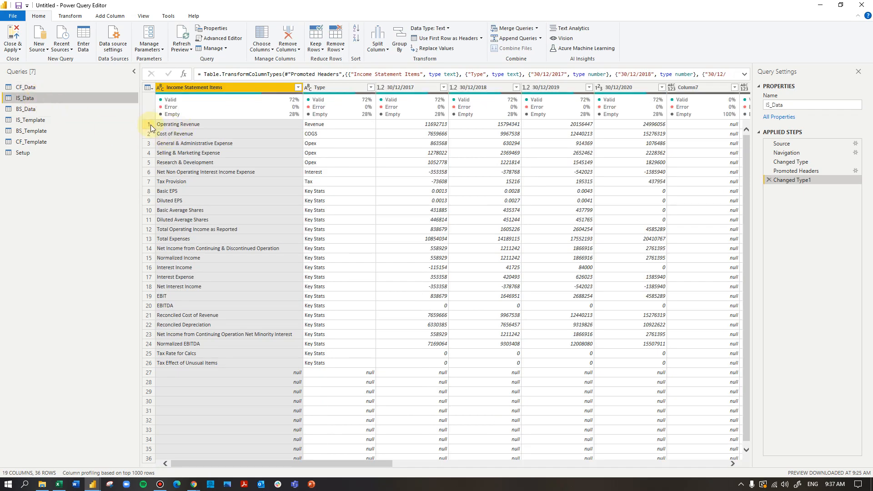
{"action": "left_click", "coordinate": [150, 124]}
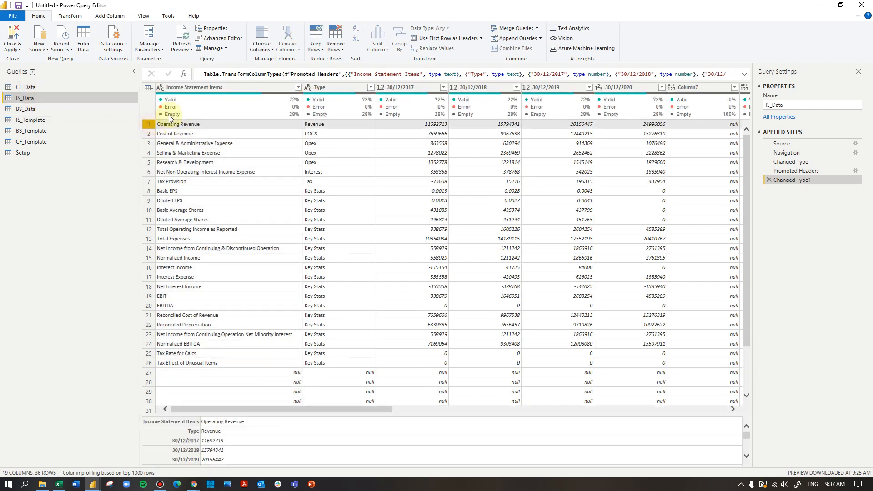
{"action": "left_click", "coordinate": [257, 86]}
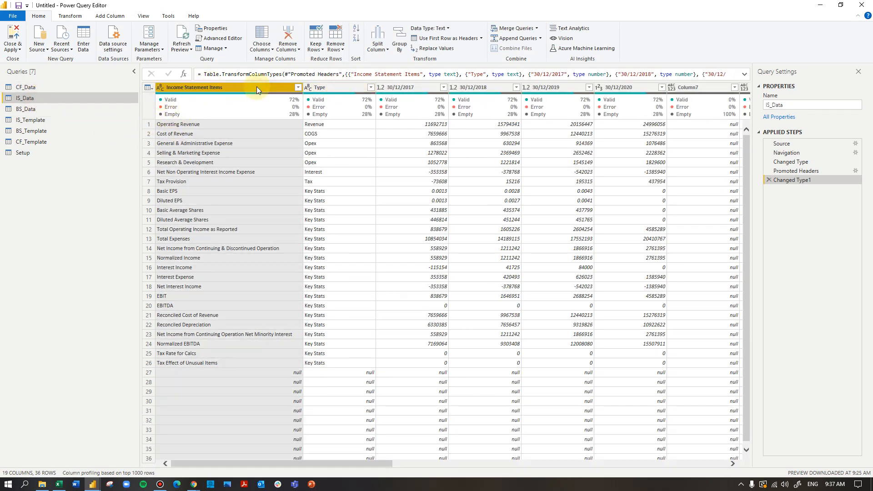
{"action": "left_click", "coordinate": [338, 88], "text": "ctrl"}
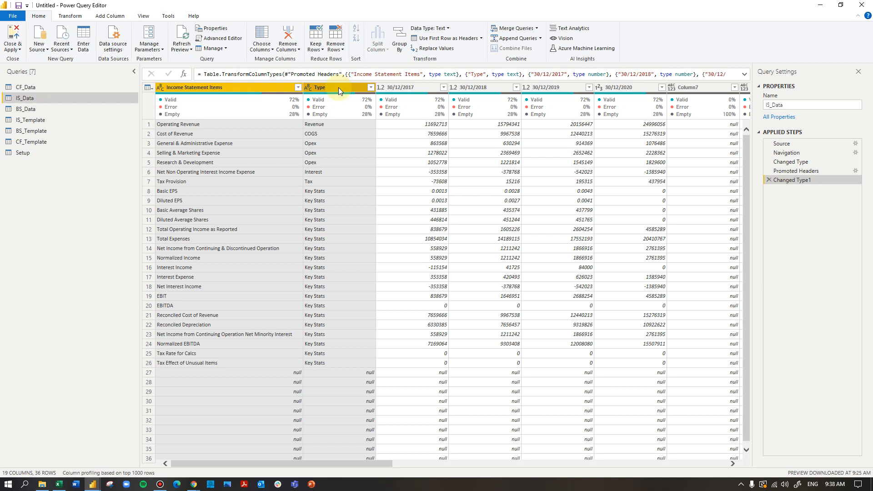
{"action": "right_click", "coordinate": [339, 87]}
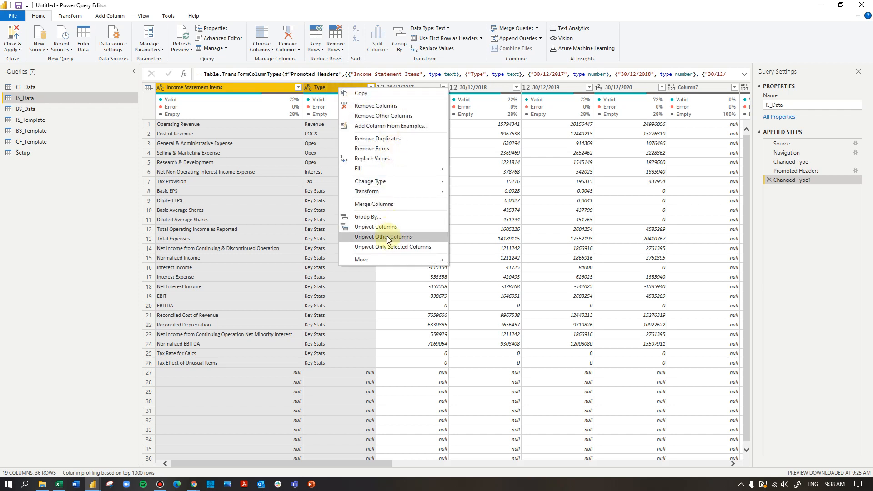
{"action": "left_click", "coordinate": [322, 87]}
{"action": "left_click", "coordinate": [411, 89]}
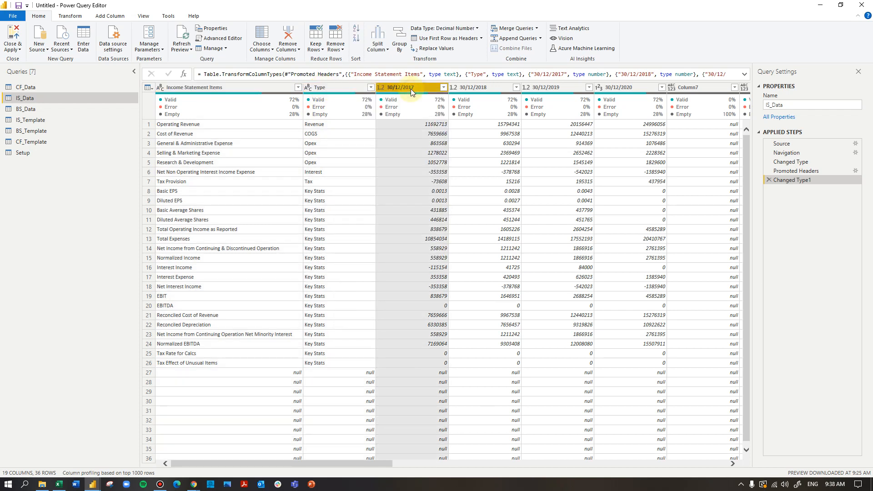
{"action": "key", "text": "Left"}
{"action": "left_click", "coordinate": [405, 84]}
{"action": "key", "text": "shift+Right"}
{"action": "key", "text": "shift+Right"}
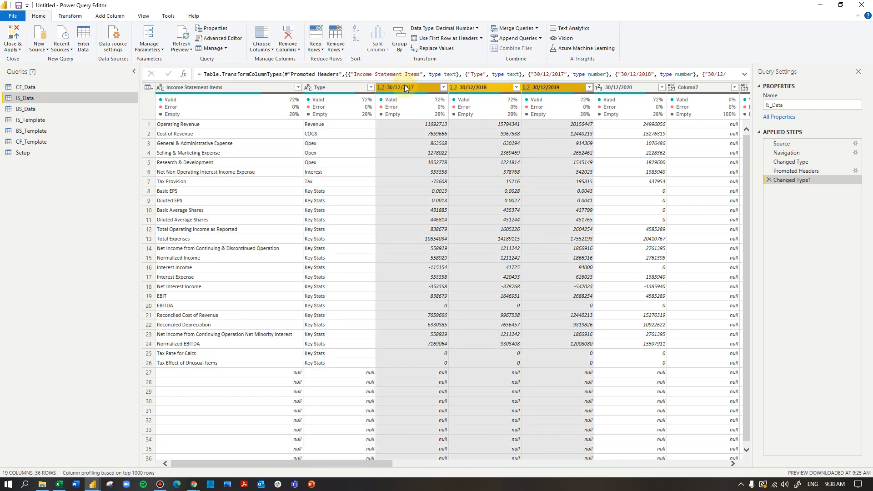
{"action": "key", "text": "shift+Left"}
{"action": "key", "text": "Left"}
{"action": "key", "text": "Left"}
{"action": "key", "text": "Left"}
{"action": "key", "text": "Left"}
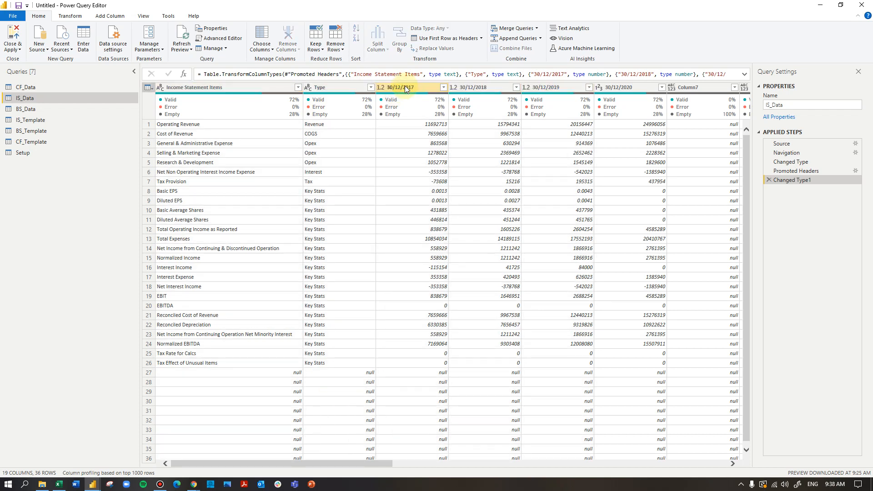
Step: Unpivot all IS_Data columns other than Income Statement Items and Type
{"action": "left_click", "coordinate": [256, 84]}
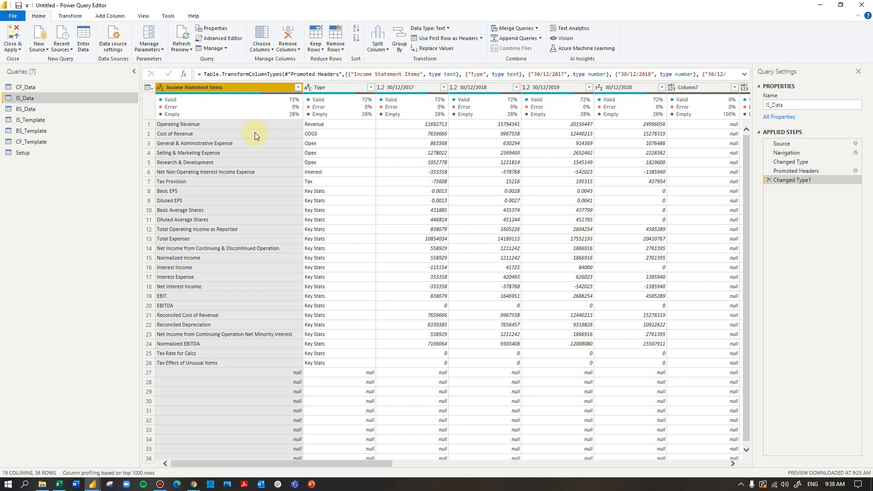
{"action": "left_click", "coordinate": [331, 88], "text": "ctrl"}
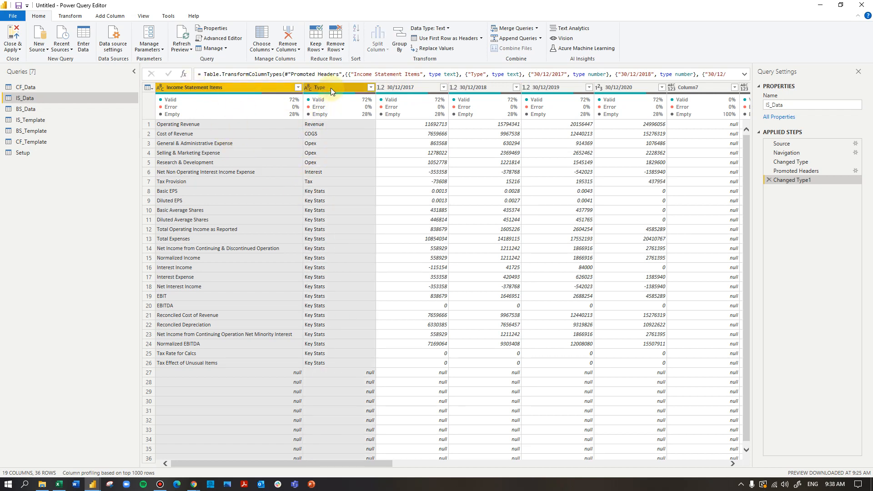
{"action": "right_click", "coordinate": [331, 89]}
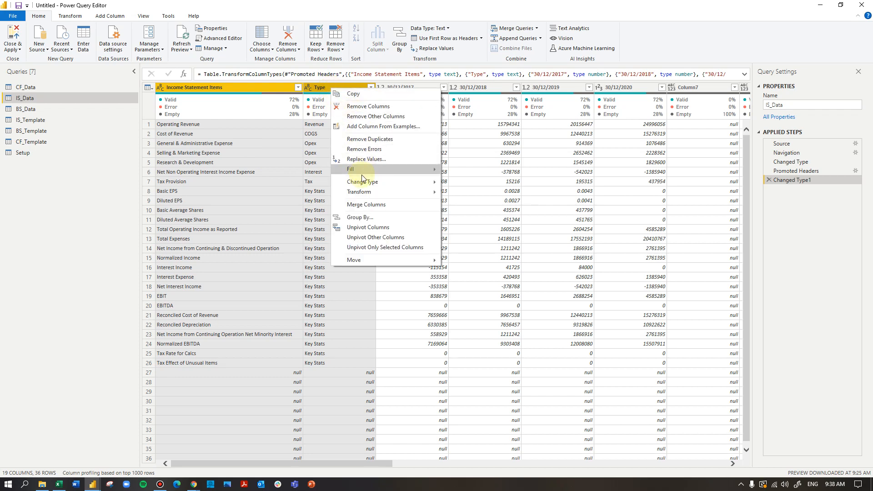
{"action": "left_click", "coordinate": [408, 240]}
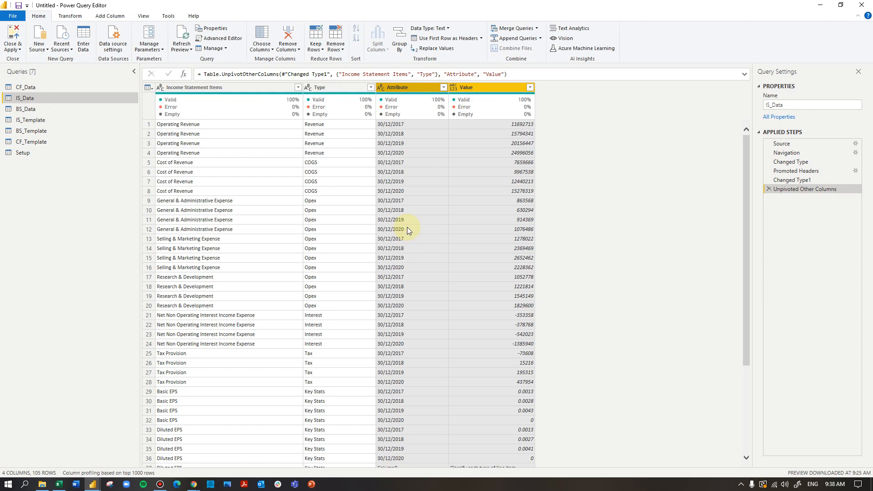
Step: Review the unpivoted IS_Data rows and check the data types of the Income Statement Items and Type columns
{"action": "scroll", "coordinate": [383, 282], "scroll_direction": "down", "scroll_amount": 20}
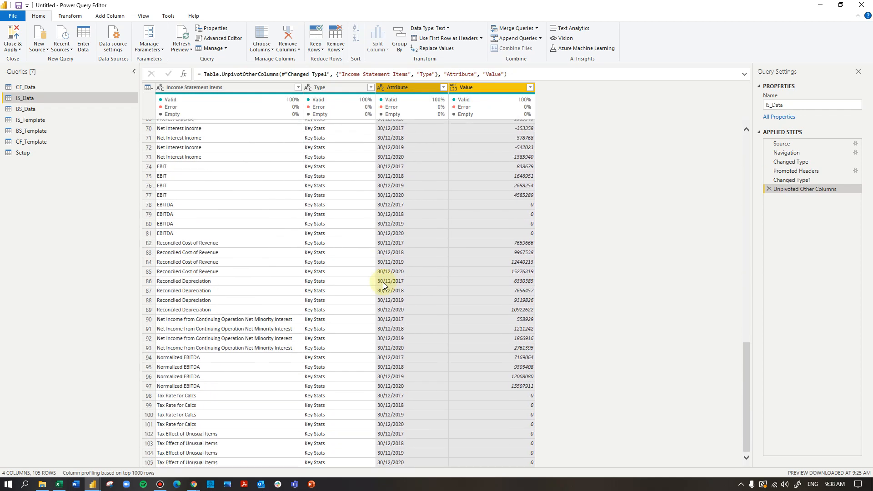
{"action": "scroll", "coordinate": [383, 282], "scroll_direction": "up", "scroll_amount": 20}
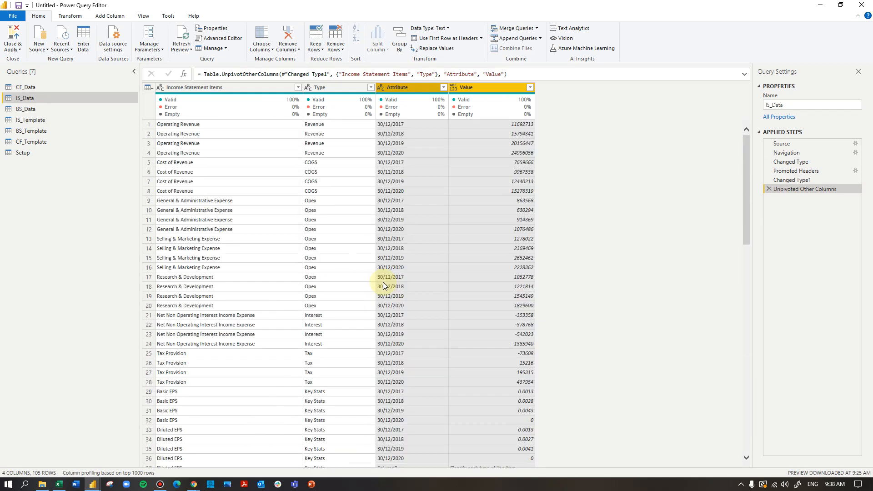
{"action": "left_click", "coordinate": [160, 87]}
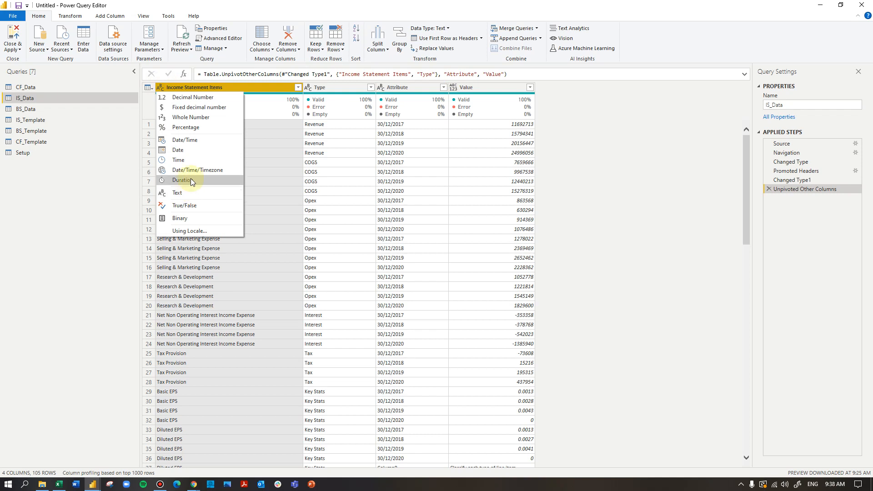
{"action": "left_click", "coordinate": [309, 87]}
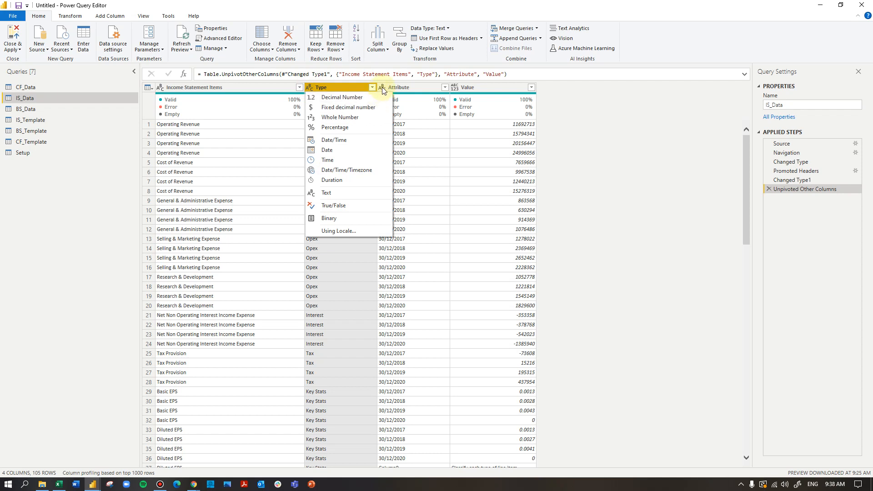
Step: Rename the Attribute column in IS_Data as Year and set its data type to Date
{"action": "double_click", "coordinate": [410, 86]}
{"action": "type", "text": "Year"}
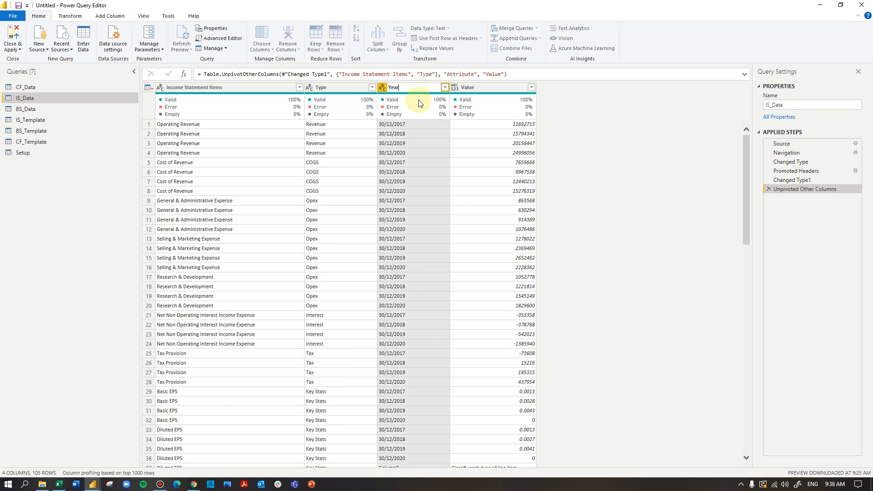
{"action": "key", "text": "Return"}
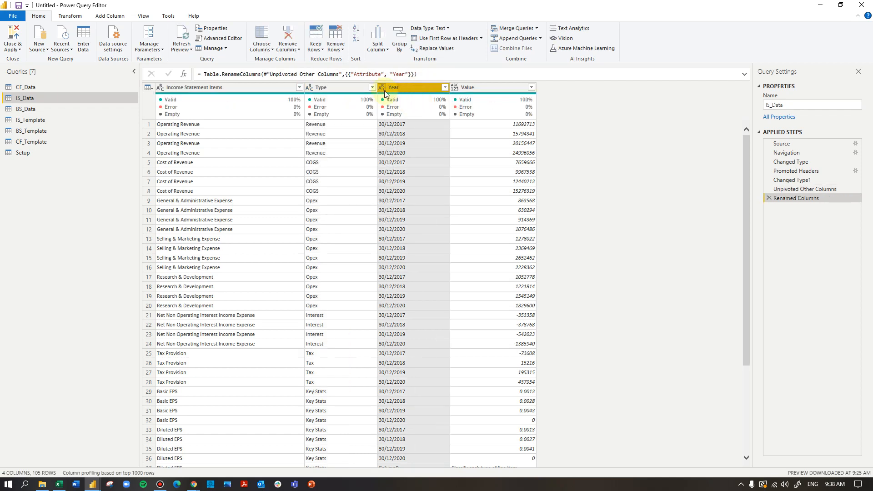
{"action": "left_click", "coordinate": [382, 88]}
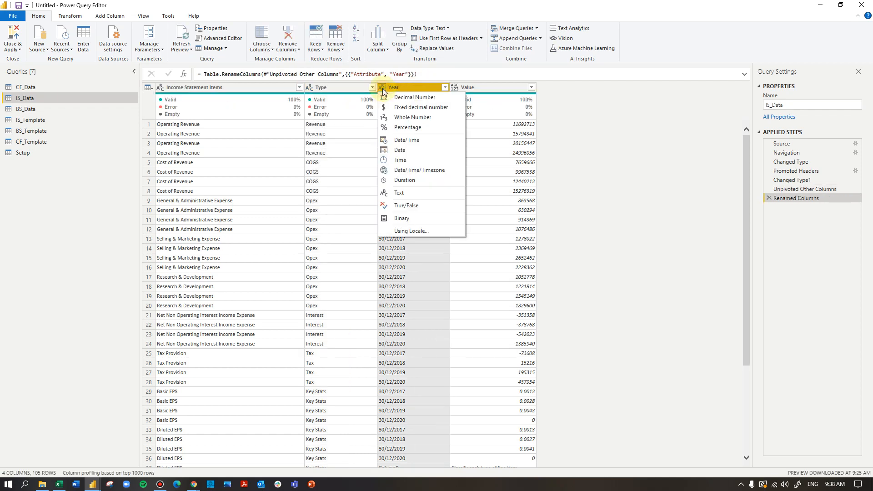
{"action": "left_click", "coordinate": [411, 151]}
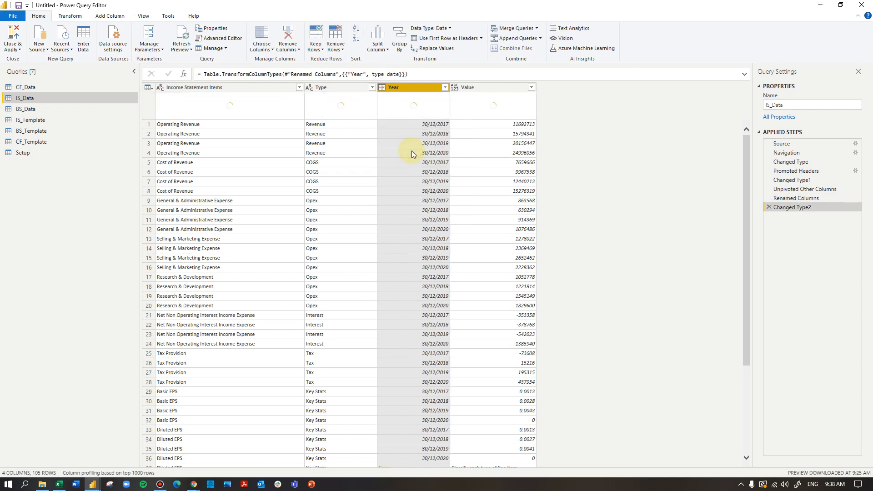
Step: Rename the Value column in IS_Data as Values and set its data type to Whole Number
{"action": "left_click", "coordinate": [474, 88]}
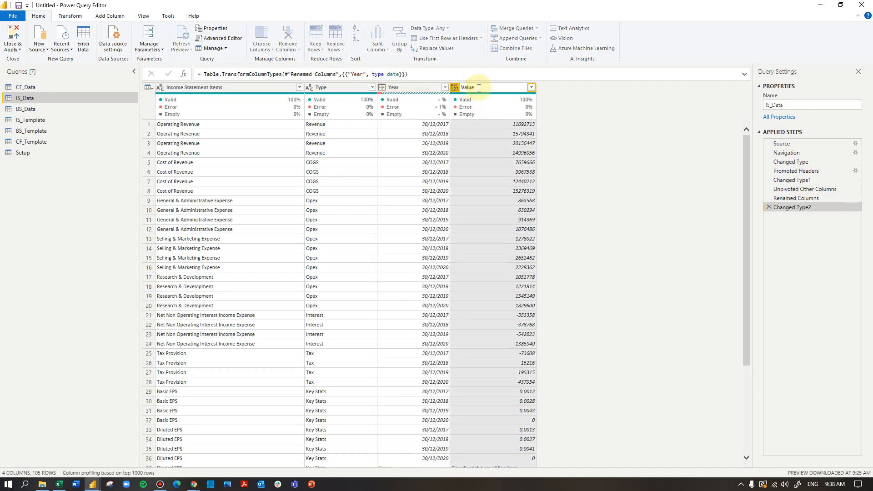
{"action": "key", "text": "Return"}
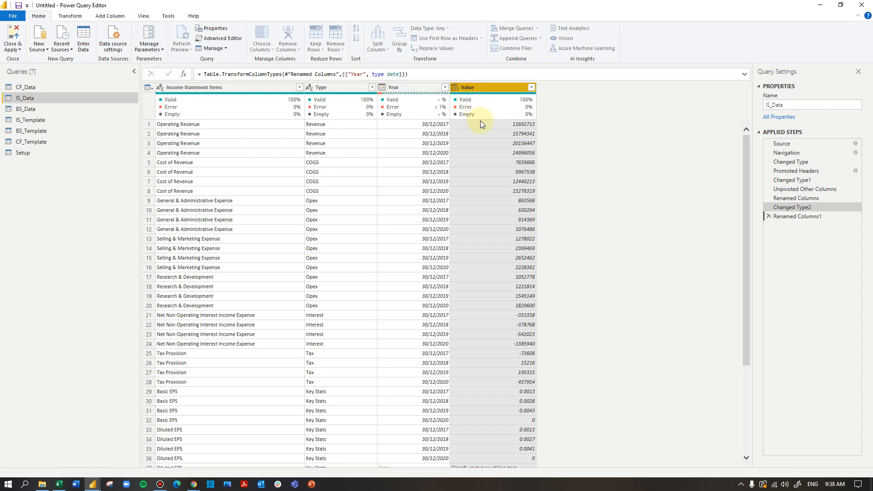
{"action": "left_click", "coordinate": [455, 87]}
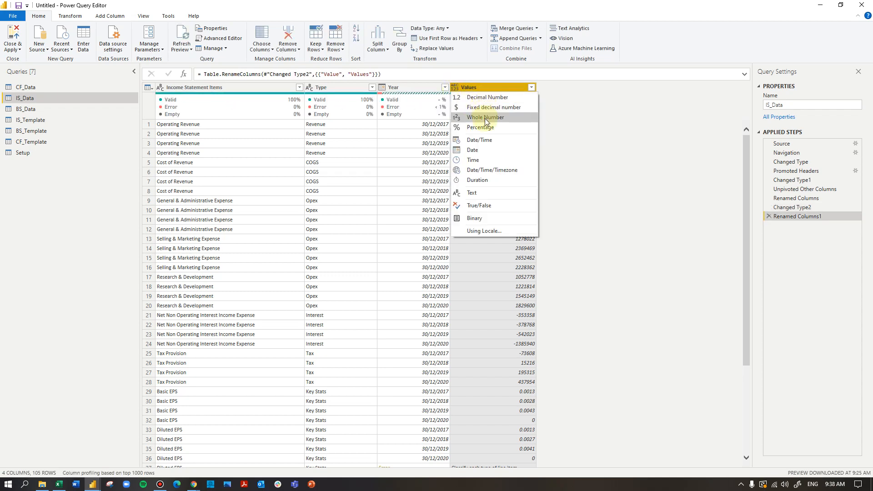
{"action": "left_click", "coordinate": [485, 117]}
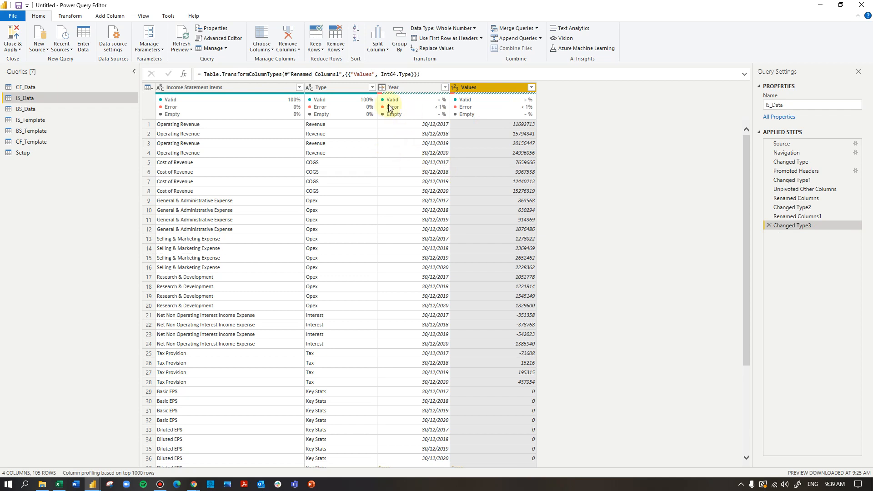
Step: Turn the column quality display off and back on
{"action": "left_click", "coordinate": [144, 17]}
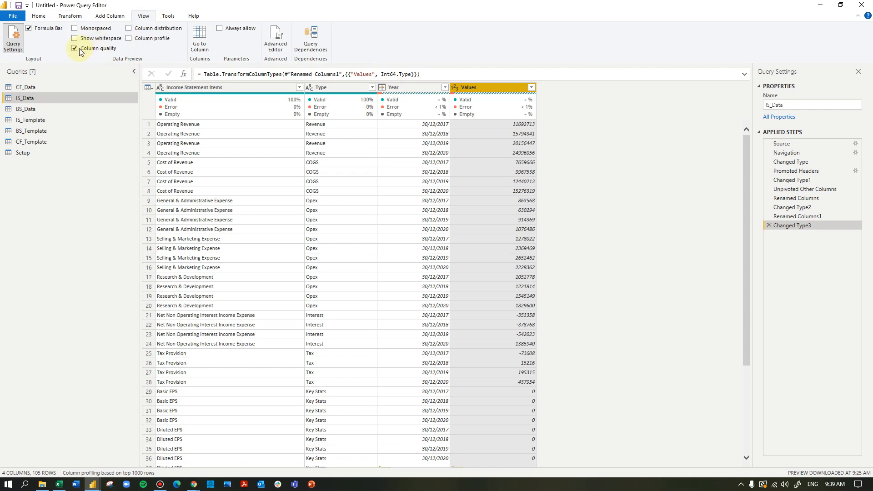
{"action": "left_click", "coordinate": [76, 48]}
{"action": "left_click", "coordinate": [76, 48]}
{"action": "left_click", "coordinate": [42, 17]}
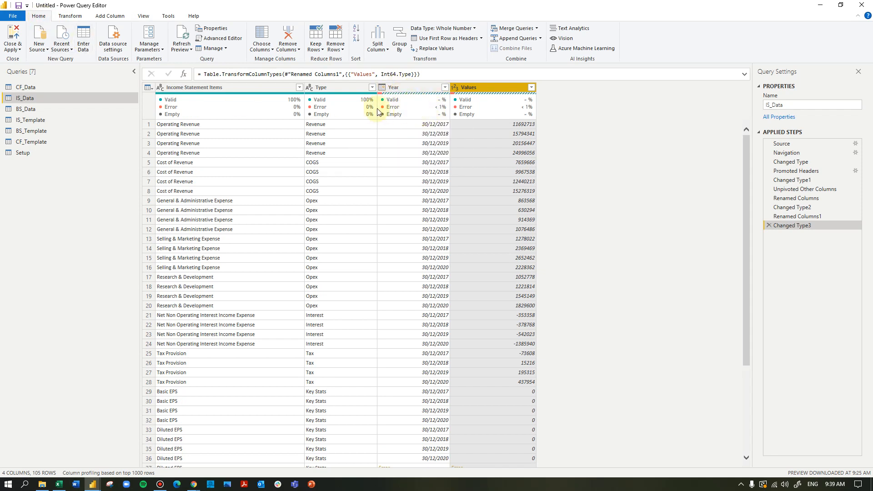
Step: Look through all IS_Data rows for errors in the Year and Values columns
{"action": "mouse_move", "coordinate": [381, 96]}
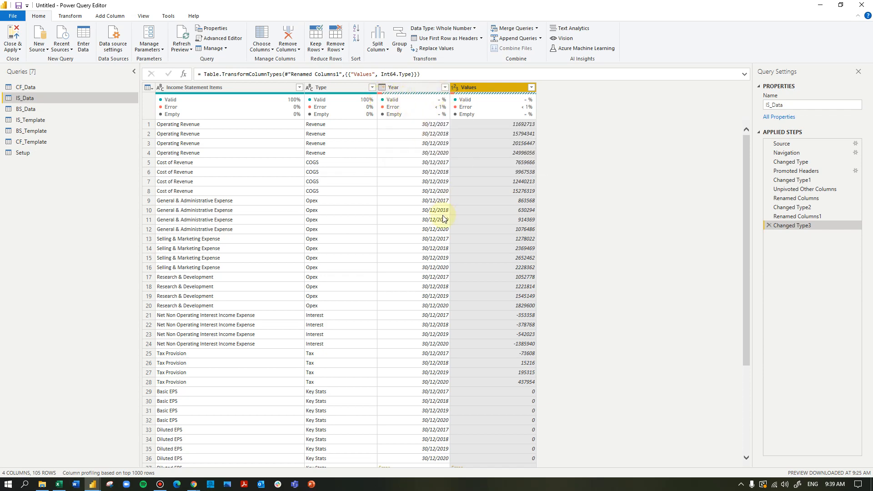
{"action": "scroll", "coordinate": [443, 219], "scroll_direction": "down", "scroll_amount": 6}
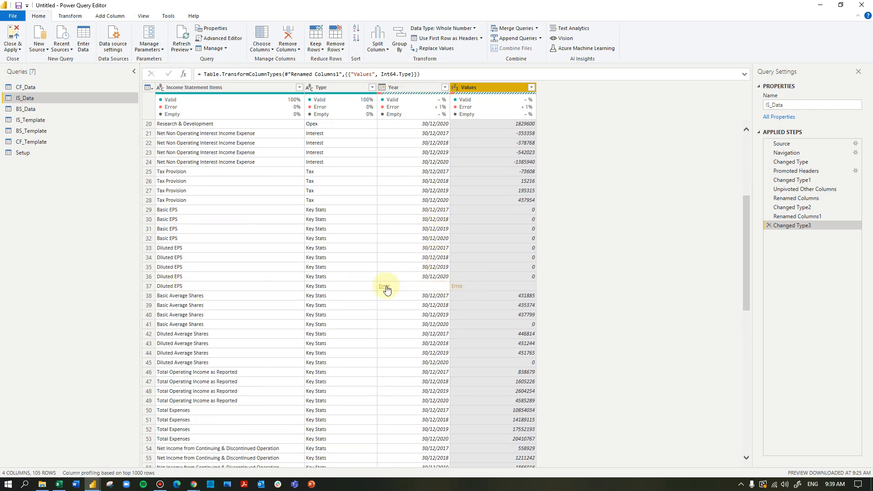
{"action": "scroll", "coordinate": [458, 293], "scroll_direction": "down", "scroll_amount": 15}
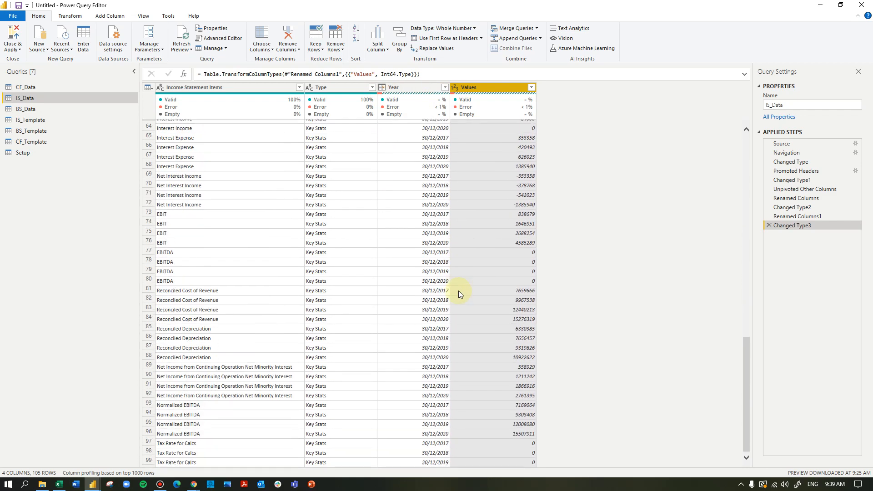
{"action": "scroll", "coordinate": [459, 294], "scroll_direction": "down", "scroll_amount": 2}
{"action": "scroll", "coordinate": [448, 279], "scroll_direction": "up", "scroll_amount": 15}
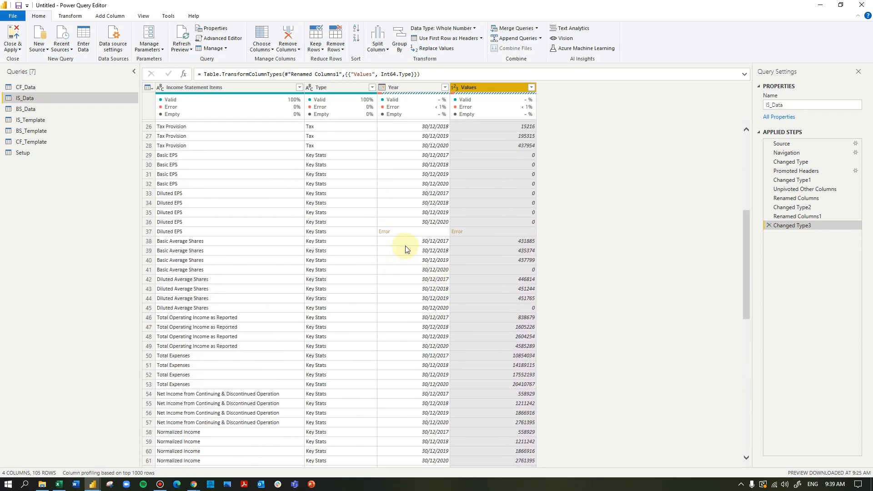
Step: Switch to the Netflix Financials workbook in Excel and examine the 30-Dec-20 Basic EPS and Diluted EPS cells on the IS_Financials sheet
{"action": "key", "text": "alt+Tab"}
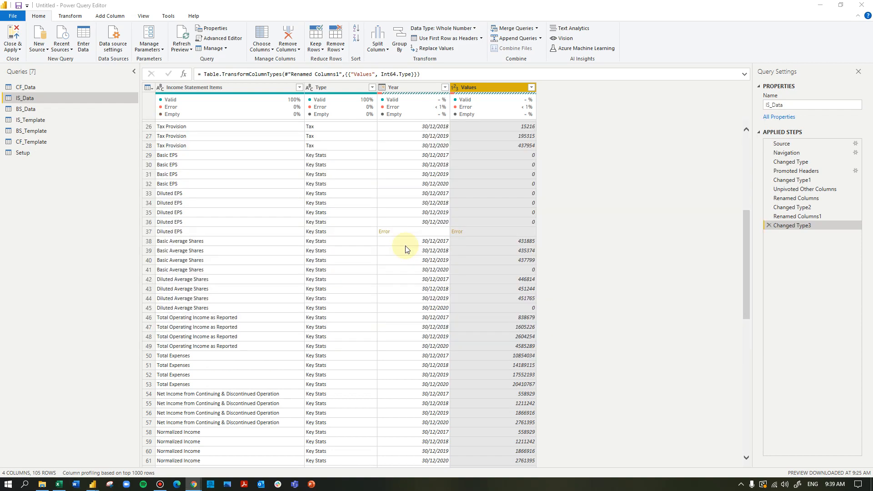
{"action": "key", "text": "alt+Tab"}
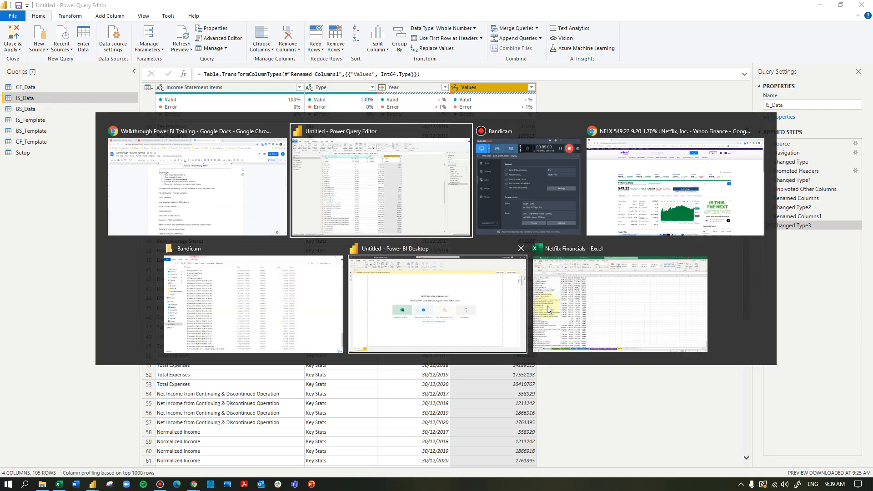
{"action": "left_click", "coordinate": [582, 305]}
{"action": "left_click", "coordinate": [326, 263]}
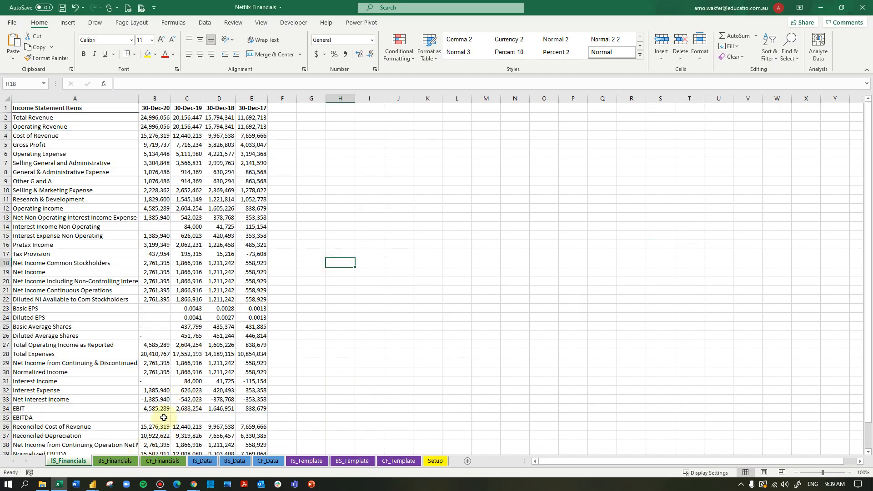
{"action": "left_click", "coordinate": [151, 308]}
{"action": "left_click", "coordinate": [153, 318]}
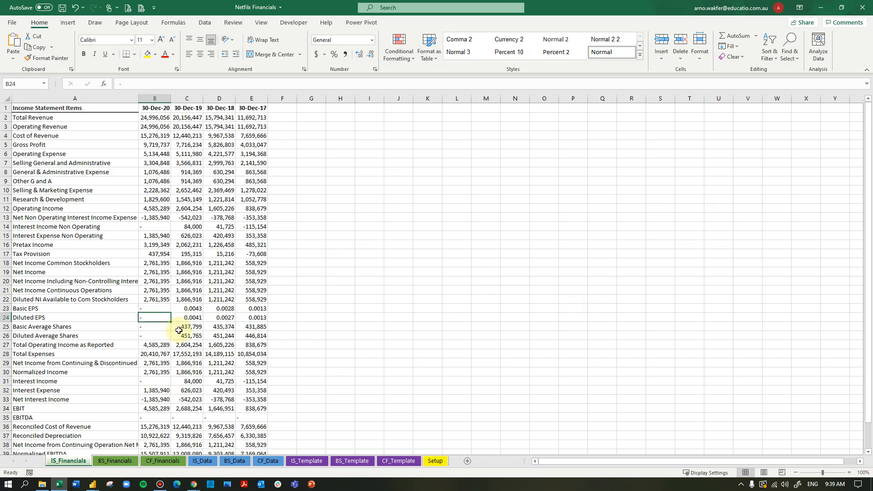
{"action": "key", "text": "Up"}
{"action": "key", "text": "Down"}
{"action": "key", "text": "Up"}
{"action": "key", "text": "Down"}
{"action": "key", "text": "Up"}
{"action": "key", "text": "Down"}
{"action": "key", "text": "Up"}
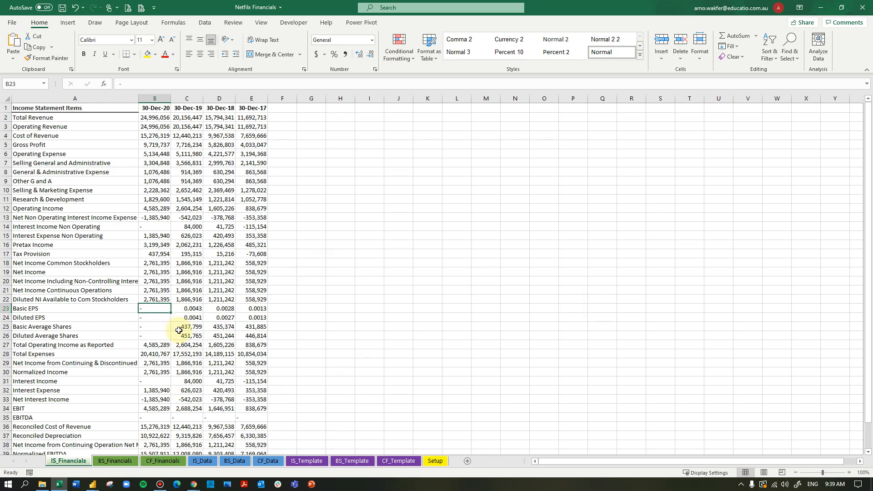
Step: Compare the 30-Dec-20 Basic EPS and Diluted EPS cells with their neighbouring rows on the IS_Financials sheet
{"action": "key", "text": "Down"}
{"action": "key", "text": "Up"}
{"action": "key", "text": "Down"}
{"action": "key", "text": "Up"}
{"action": "key", "text": "Down"}
{"action": "key", "text": "Down"}
{"action": "key", "text": "Up"}
{"action": "key", "text": "Up"}
{"action": "key", "text": "Down"}
{"action": "key", "text": "Up"}
{"action": "key", "text": "Up"}
{"action": "key", "text": "Down"}
{"action": "key", "text": "Down"}
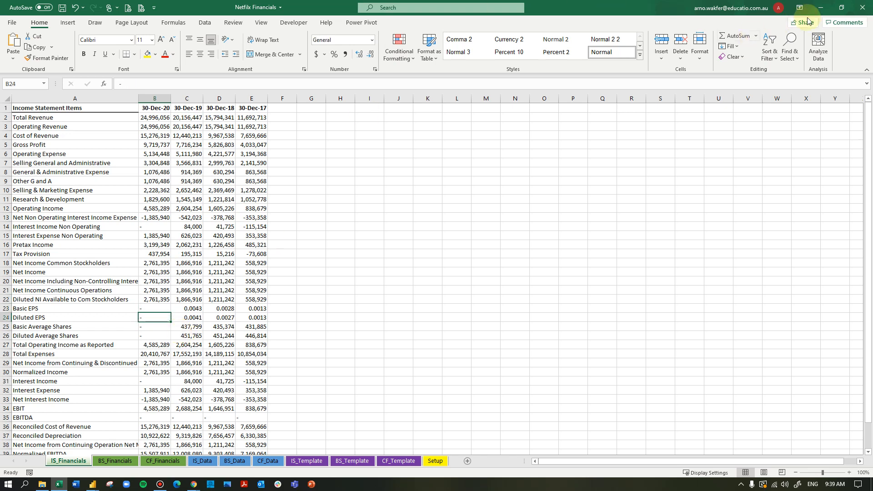
Step: Return to Power Query Editor, remove the rows with errors in IS_Data's Year column, and check the column quality and remaining rows
{"action": "left_click", "coordinate": [821, 8]}
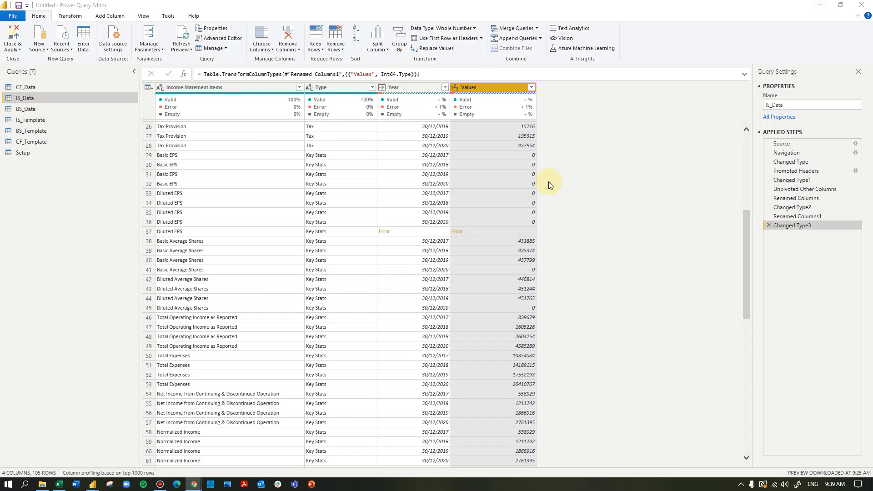
{"action": "left_click", "coordinate": [396, 87]}
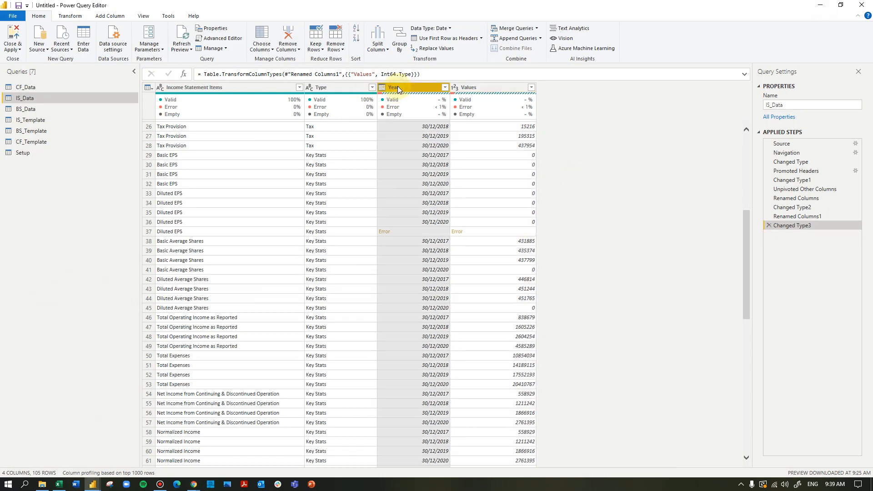
{"action": "right_click", "coordinate": [398, 88]}
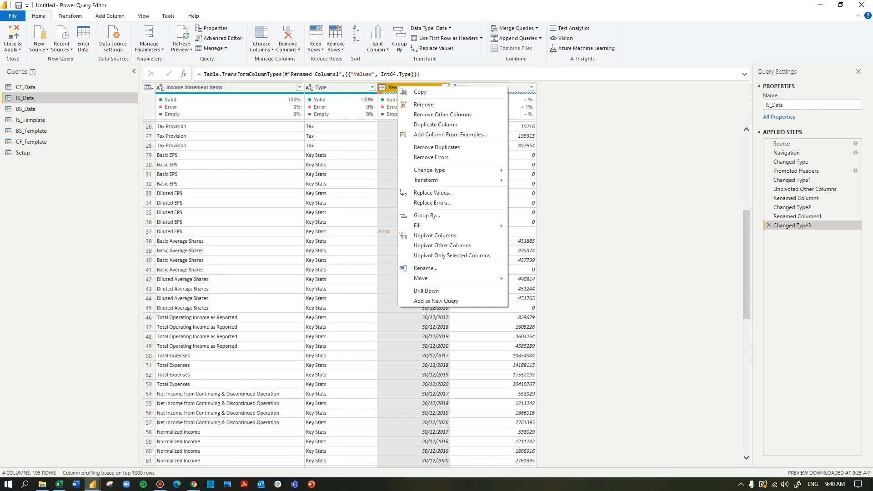
{"action": "key", "text": "alt+Tab"}
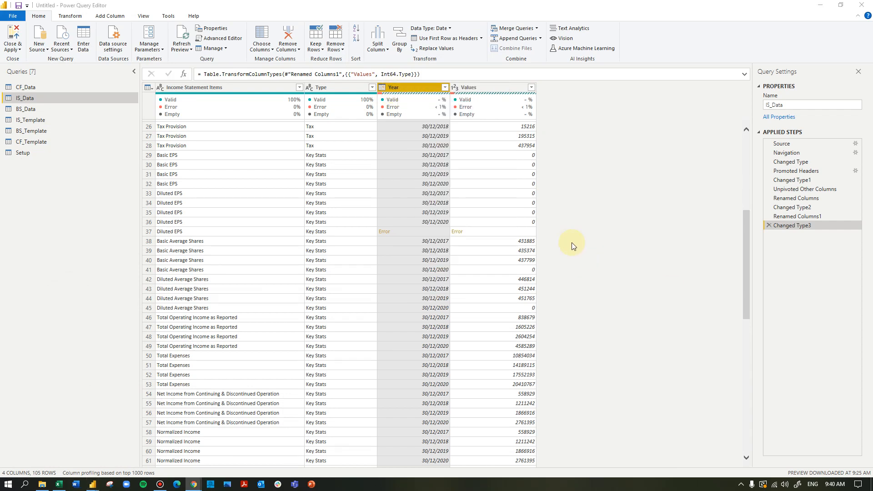
{"action": "right_click", "coordinate": [399, 89]}
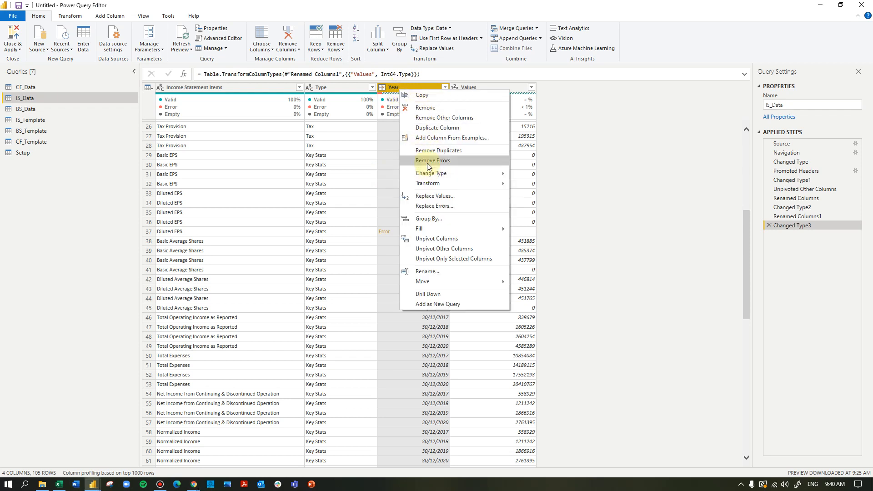
{"action": "left_click", "coordinate": [450, 162]}
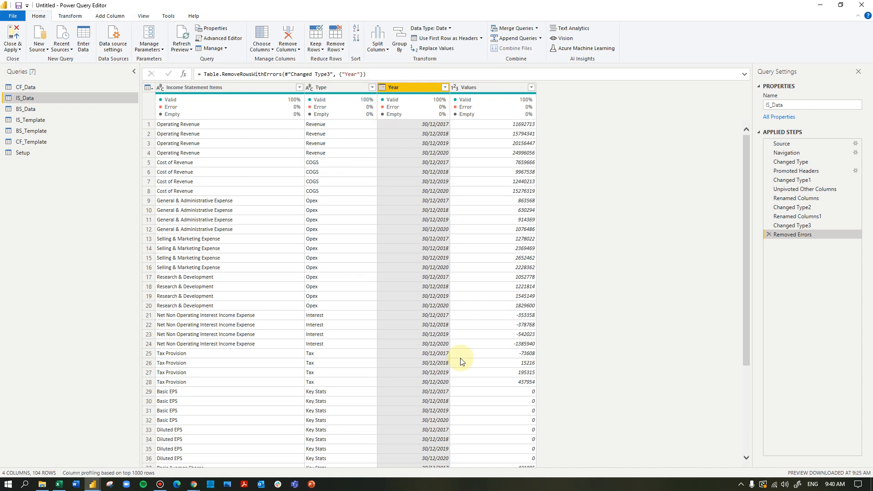
{"action": "mouse_move", "coordinate": [285, 114]}
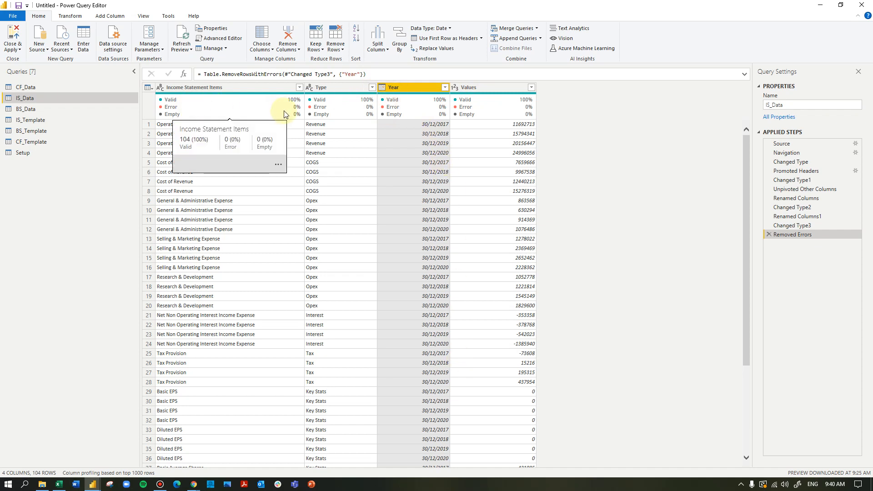
{"action": "mouse_move", "coordinate": [434, 105]}
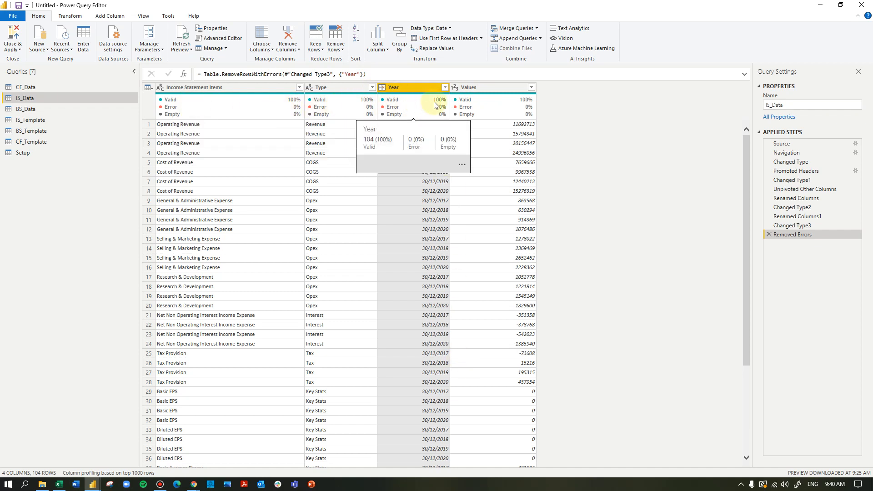
{"action": "scroll", "coordinate": [394, 317], "scroll_direction": "down", "scroll_amount": 2}
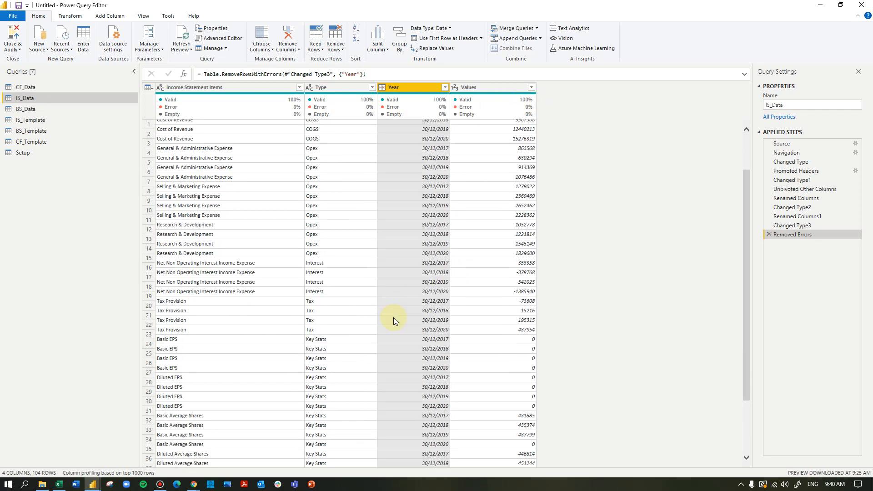
{"action": "scroll", "coordinate": [393, 318], "scroll_direction": "down", "scroll_amount": 3}
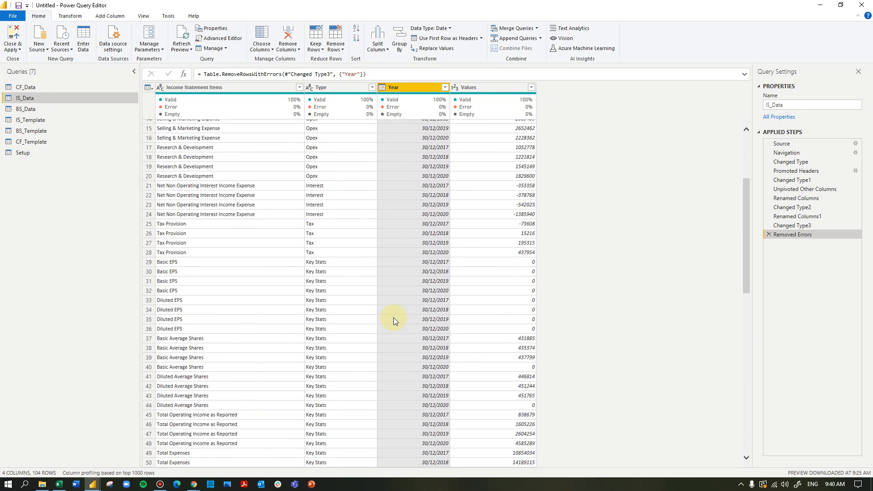
{"action": "scroll", "coordinate": [394, 317], "scroll_direction": "up", "scroll_amount": 5}
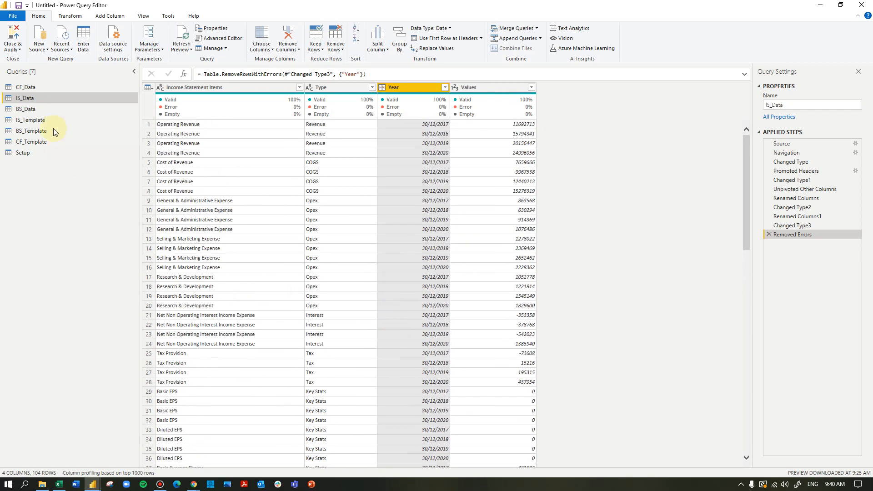
Step: Remove the rows with errors in the Year column of the CF_Data query and look through its rows
{"action": "left_click", "coordinate": [29, 87]}
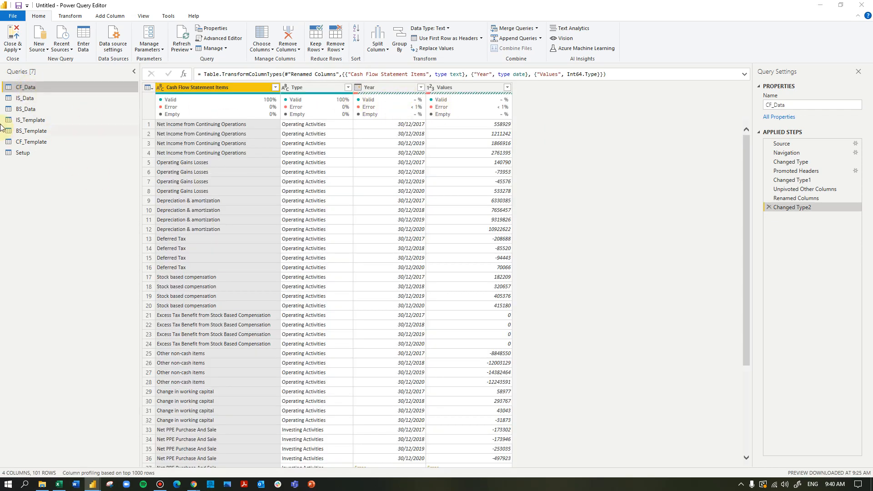
{"action": "right_click", "coordinate": [383, 88]}
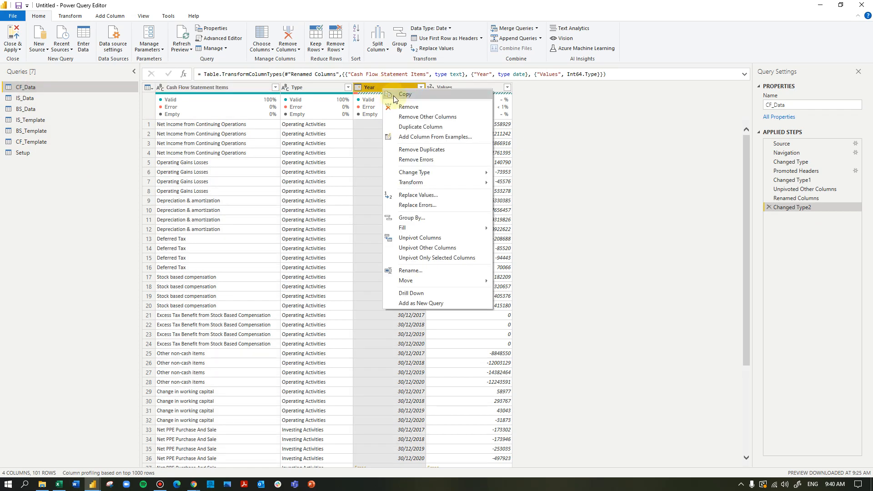
{"action": "left_click", "coordinate": [417, 160]}
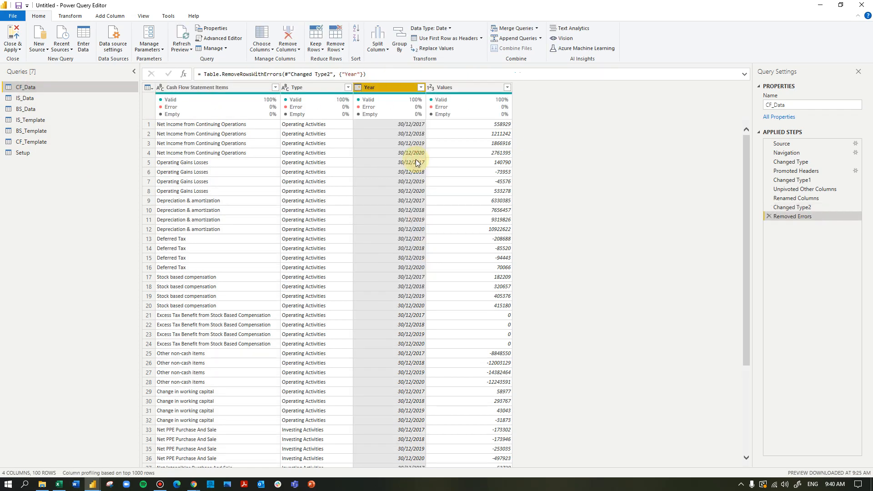
{"action": "scroll", "coordinate": [374, 311], "scroll_direction": "down", "scroll_amount": 10}
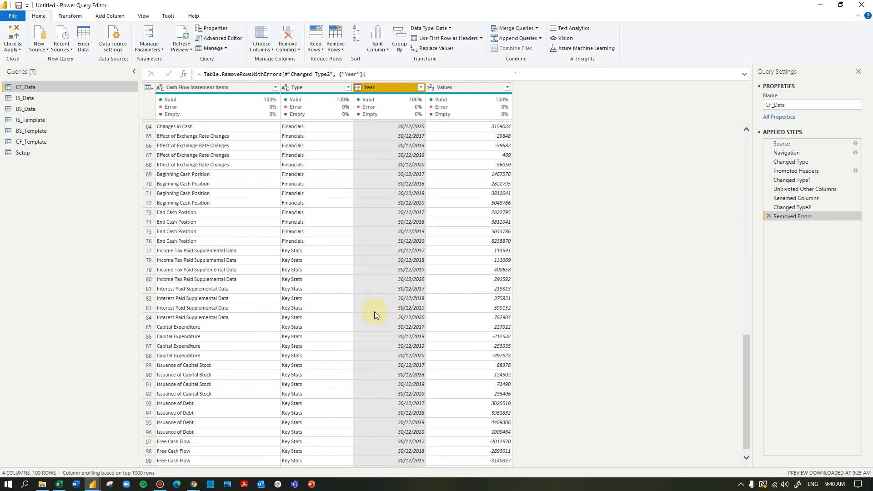
Step: In the BS_Data query, unpivot all columns other than Balance Sheet Items, Type and Category
{"action": "left_click", "coordinate": [26, 109]}
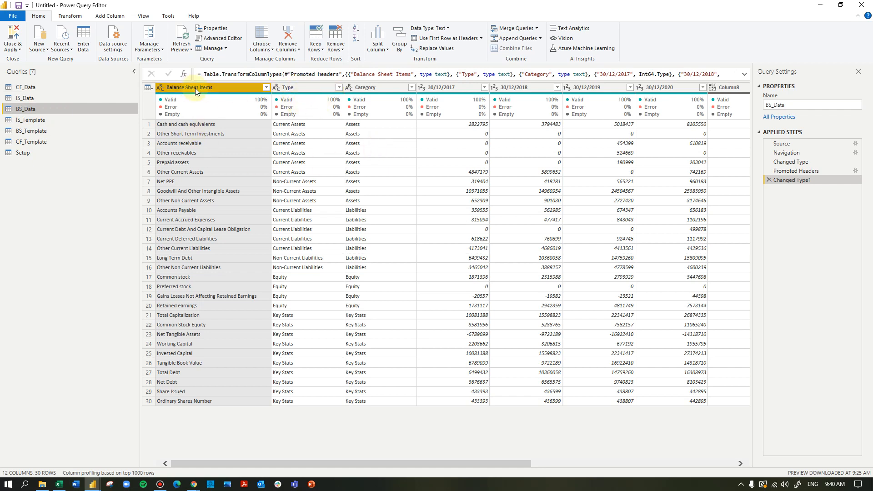
{"action": "left_click", "coordinate": [305, 87], "text": "ctrl"}
{"action": "left_click", "coordinate": [369, 87], "text": "ctrl"}
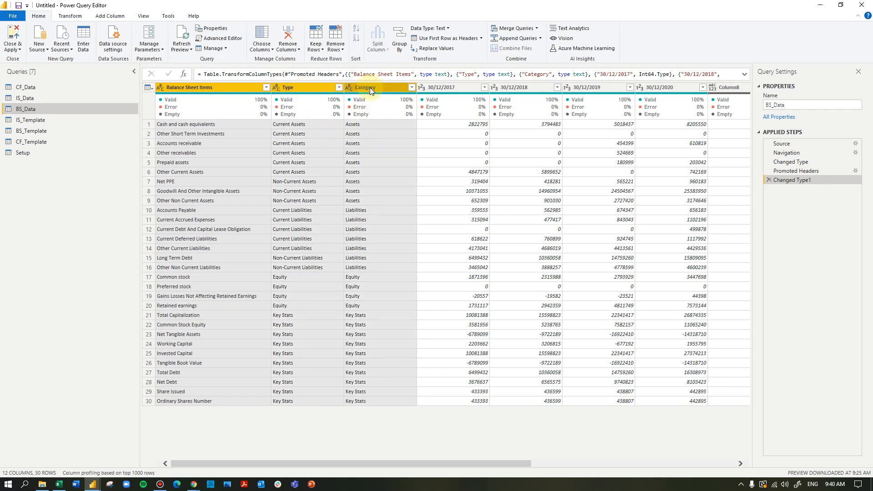
{"action": "right_click", "coordinate": [370, 87]}
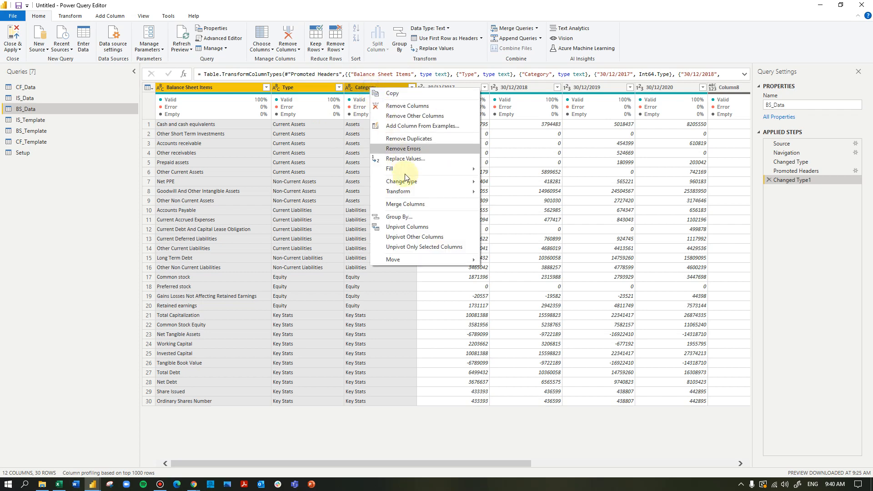
{"action": "left_click", "coordinate": [418, 238]}
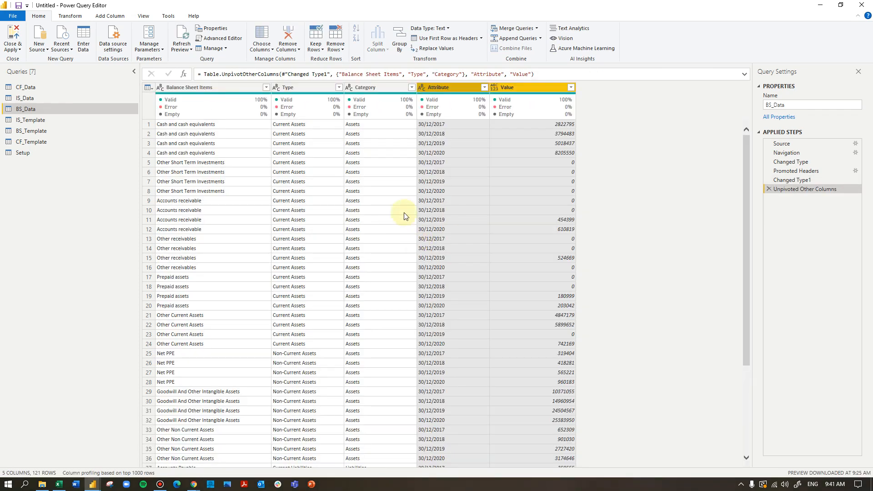
Step: Rename the Attribute column in BS_Data as Year and the Value column as Values
{"action": "double_click", "coordinate": [441, 87]}
{"action": "type", "text": "Year"}
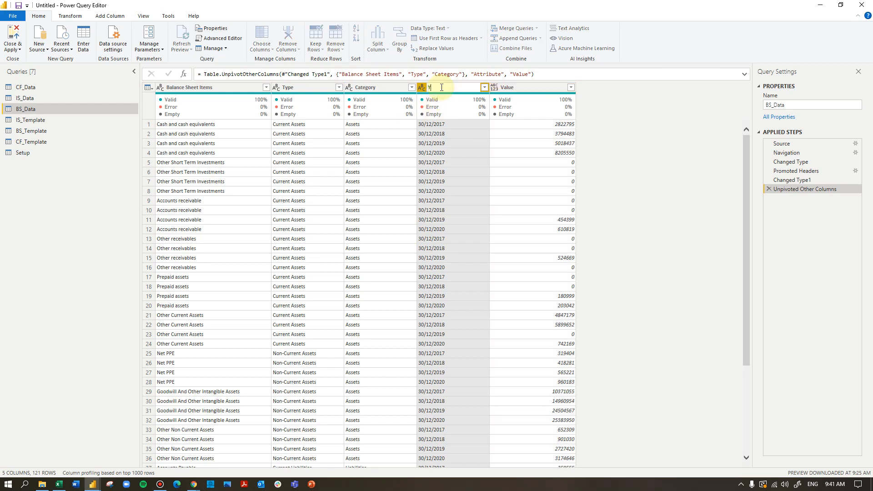
{"action": "key", "text": "Return"}
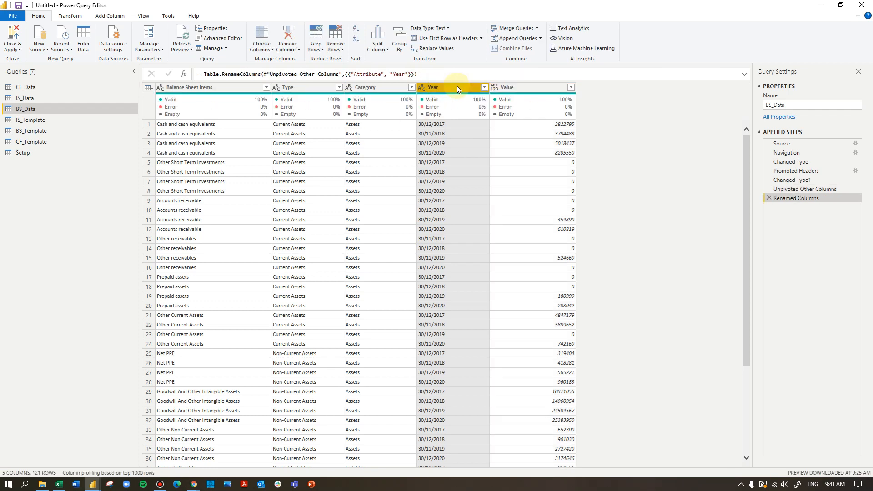
{"action": "double_click", "coordinate": [521, 89]}
{"action": "type", "text": "Values"}
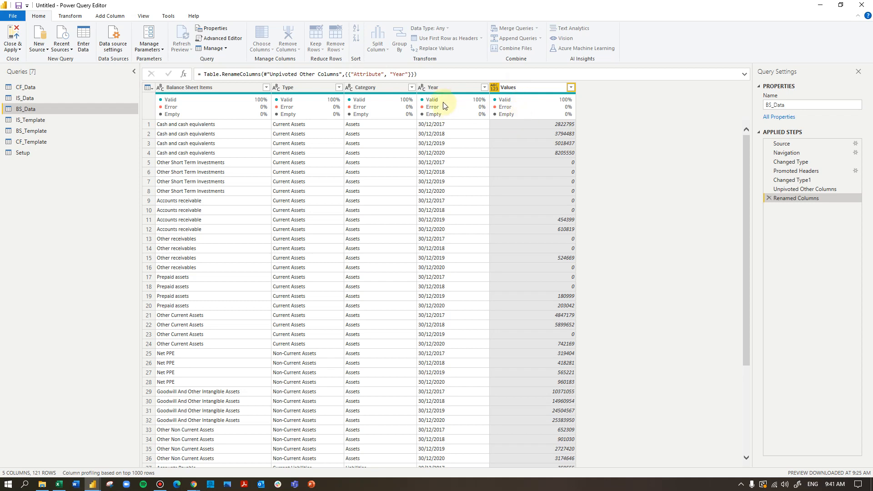
{"action": "key", "text": "Return"}
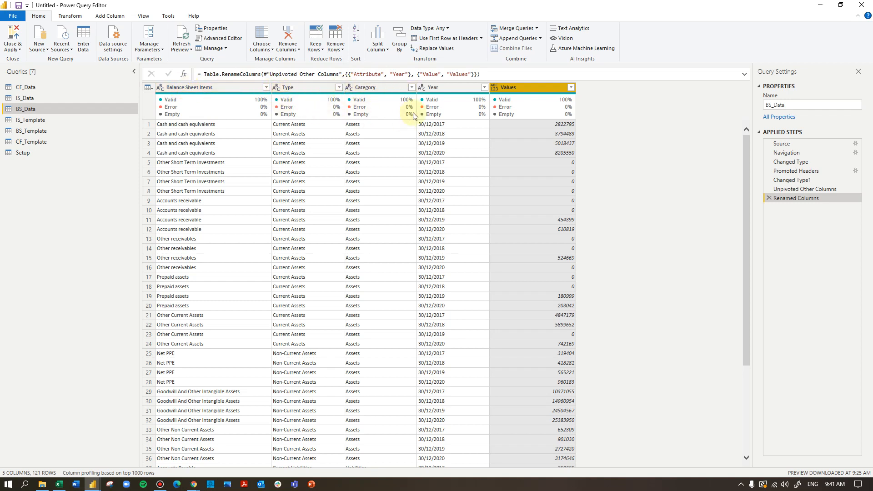
Step: Set the data type of BS_Data's Year column to Date and its Values column to Whole Number
{"action": "left_click", "coordinate": [421, 87]}
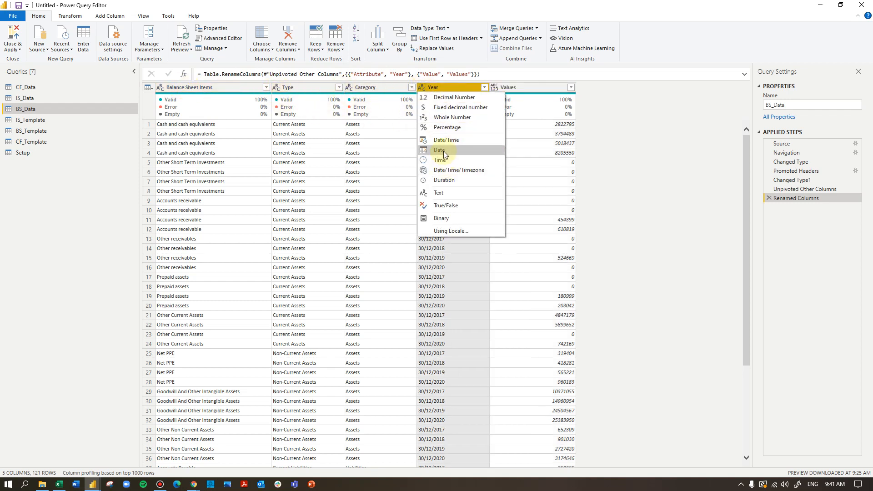
{"action": "left_click", "coordinate": [443, 150]}
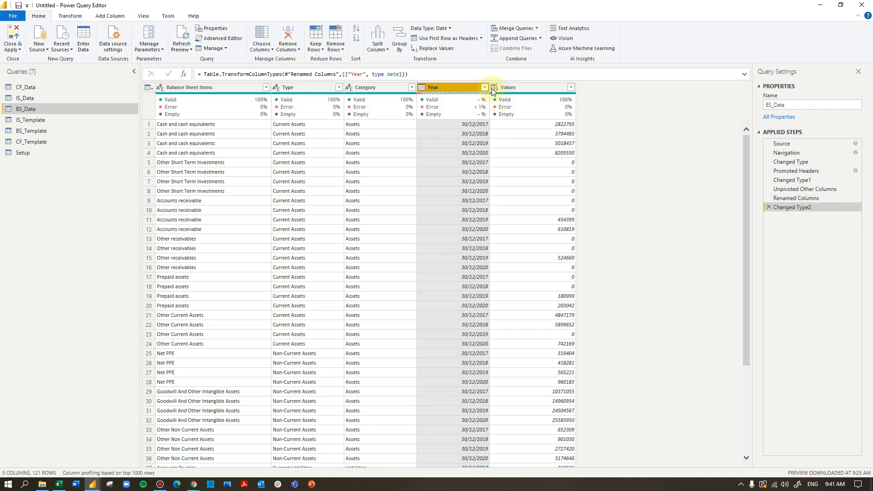
{"action": "left_click", "coordinate": [494, 87]}
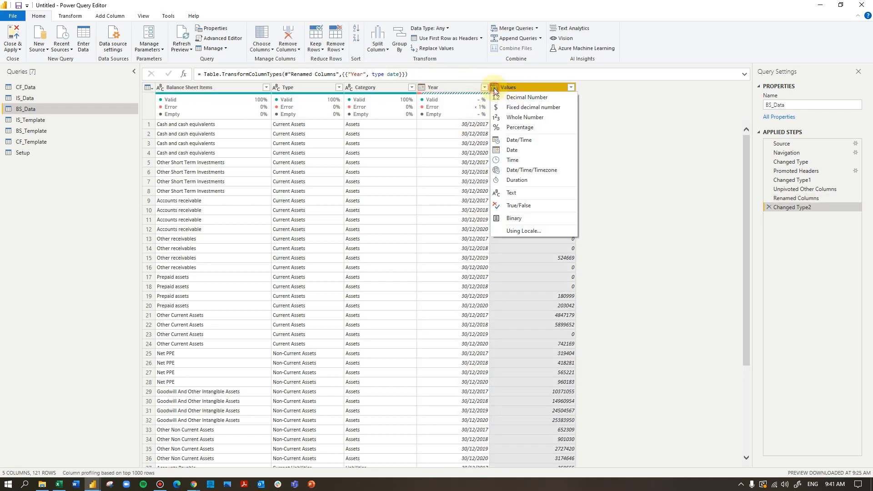
{"action": "left_click", "coordinate": [516, 118]}
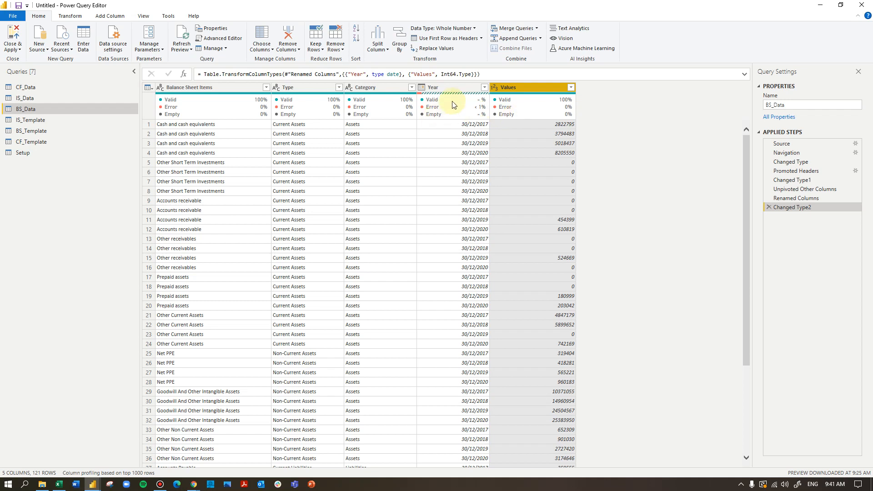
Step: Remove the rows with errors in BS_Data's Year column and look through the remaining rows
{"action": "right_click", "coordinate": [455, 89]}
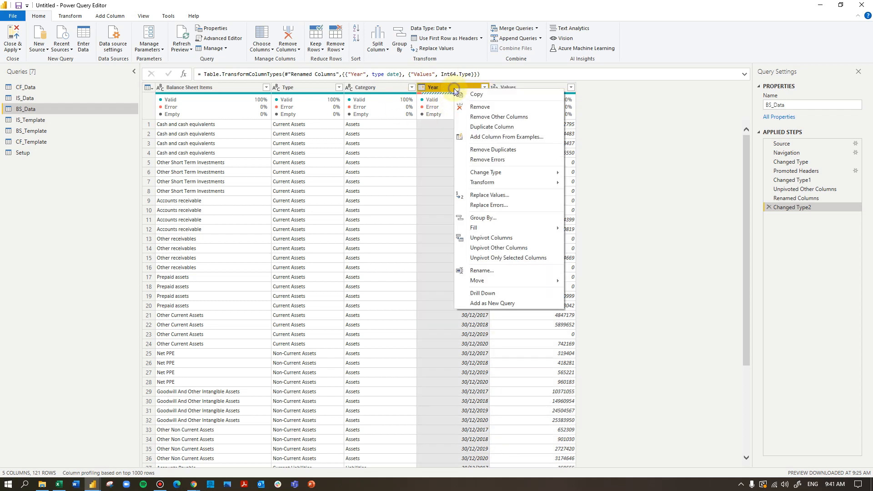
{"action": "left_click", "coordinate": [482, 160]}
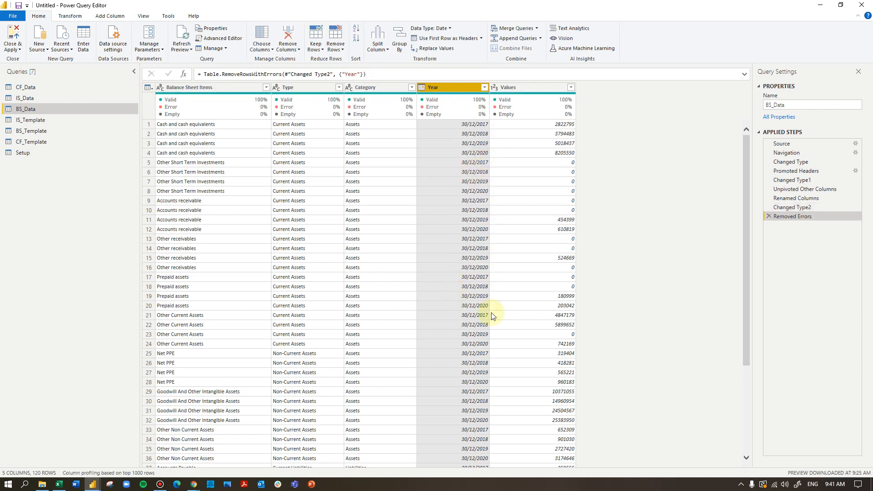
{"action": "scroll", "coordinate": [320, 317], "scroll_direction": "down", "scroll_amount": 15}
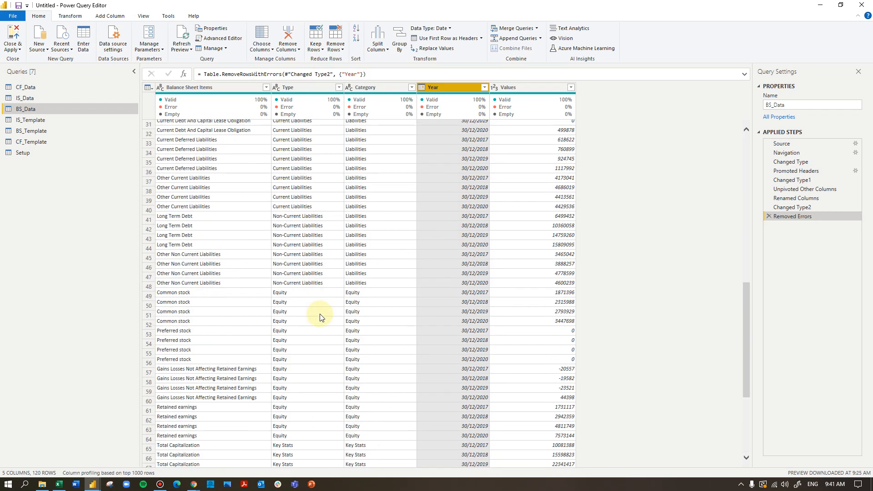
{"action": "scroll", "coordinate": [320, 317], "scroll_direction": "down", "scroll_amount": 5}
{"action": "scroll", "coordinate": [320, 317], "scroll_direction": "up", "scroll_amount": 10}
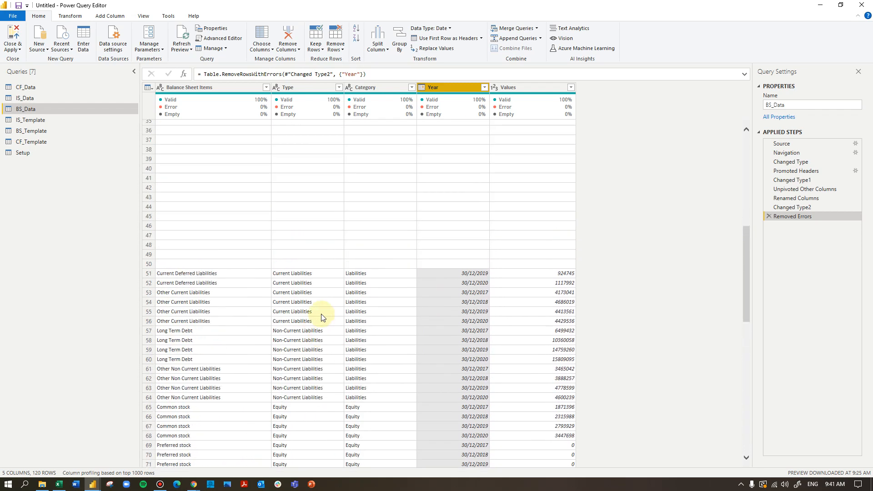
{"action": "scroll", "coordinate": [321, 317], "scroll_direction": "up", "scroll_amount": 10}
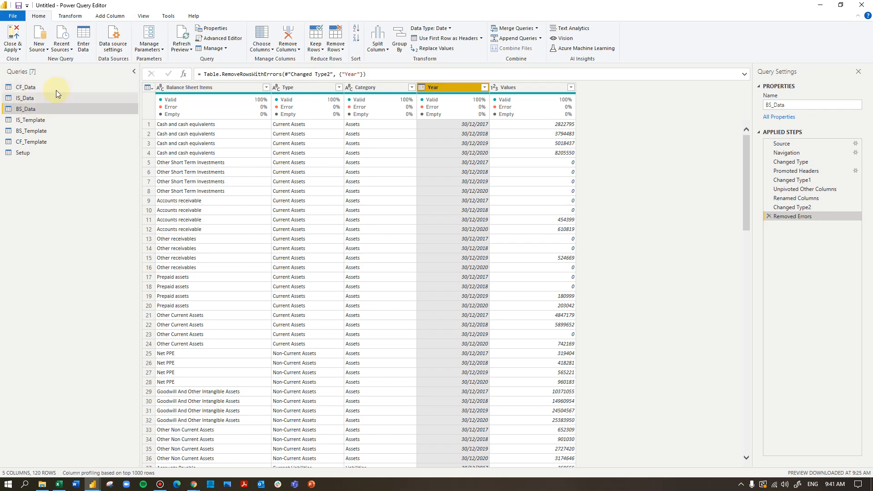
Step: In the IS_Template query, remove the surplus columns from Column6 through Column11
{"action": "left_click", "coordinate": [73, 119]}
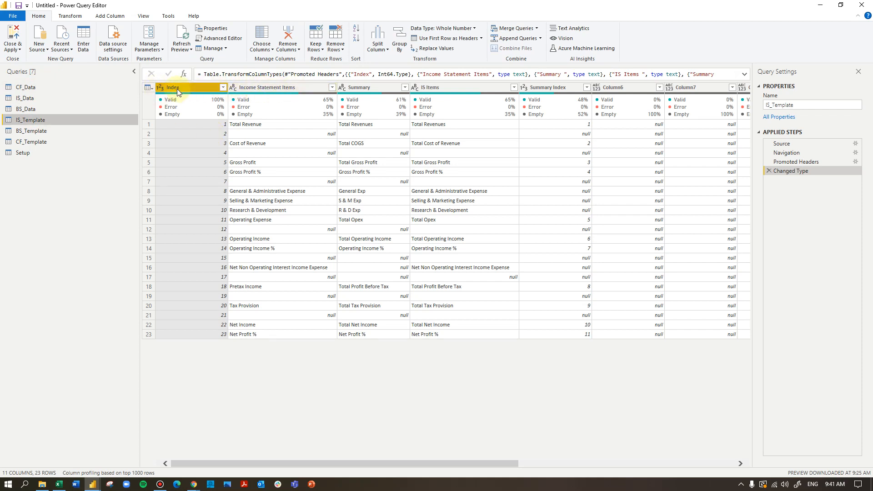
{"action": "left_click", "coordinate": [634, 88]}
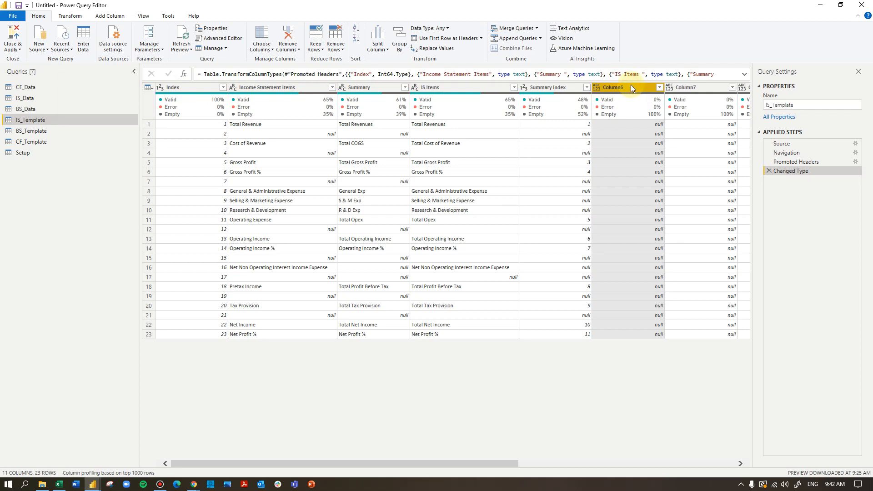
{"action": "key", "text": "shift+Right"}
{"action": "key", "text": "shift+Right"}
{"action": "key", "text": "shift+Right"}
{"action": "key", "text": "shift+Right"}
{"action": "key", "text": "shift+Right"}
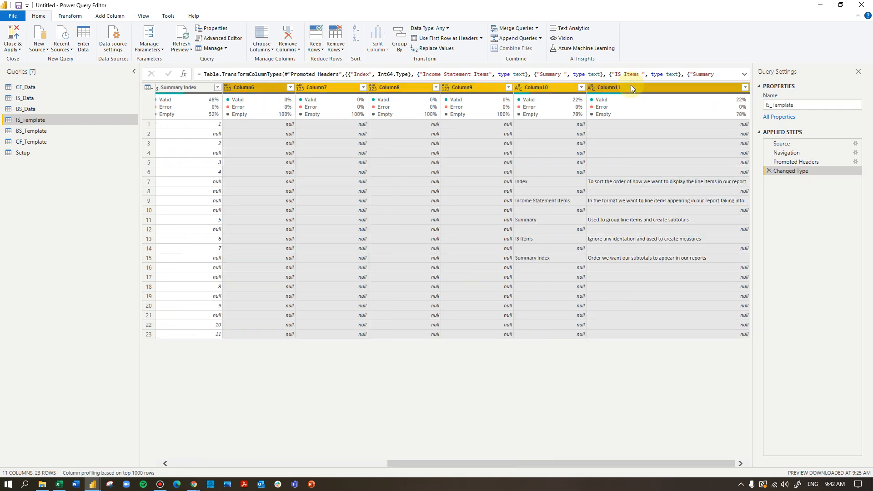
{"action": "right_click", "coordinate": [262, 87]}
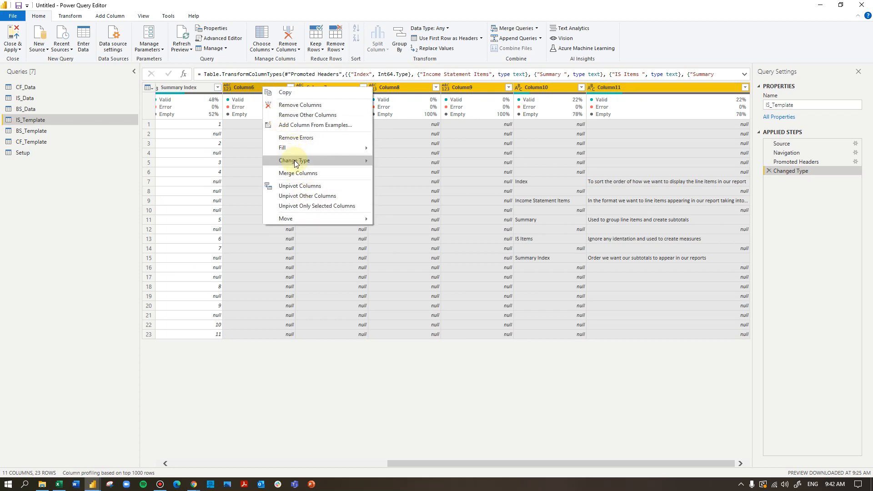
{"action": "left_click", "coordinate": [297, 105]}
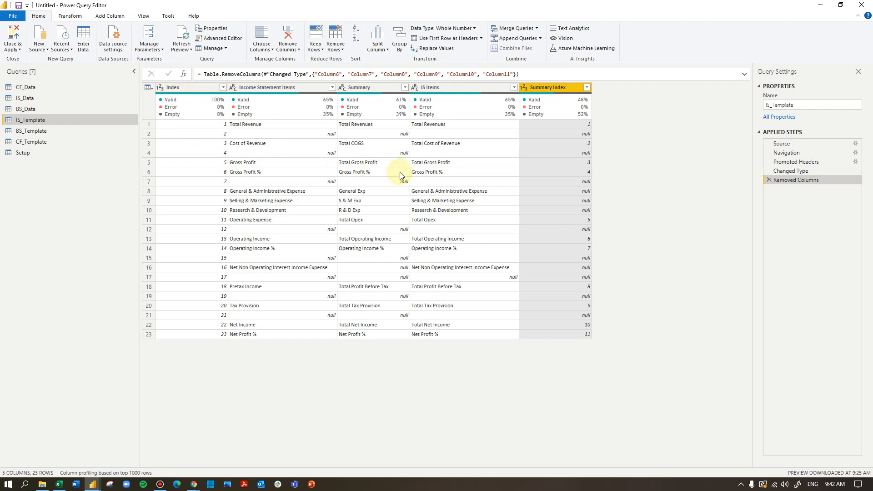
Step: In the BS_Template query, remove the surplus columns Column6 through Column11 and look through the remaining rows
{"action": "left_click", "coordinate": [37, 131]}
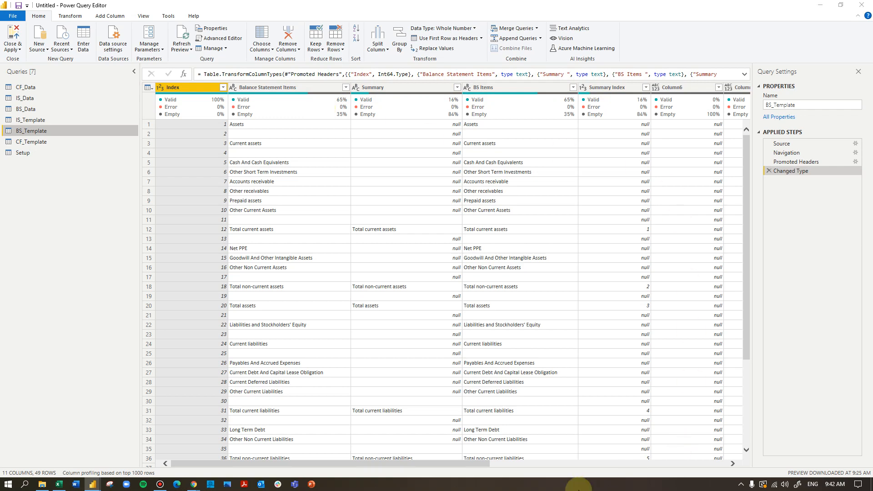
{"action": "left_click_drag", "start_coordinate": [474, 465], "coordinate": [571, 464]}
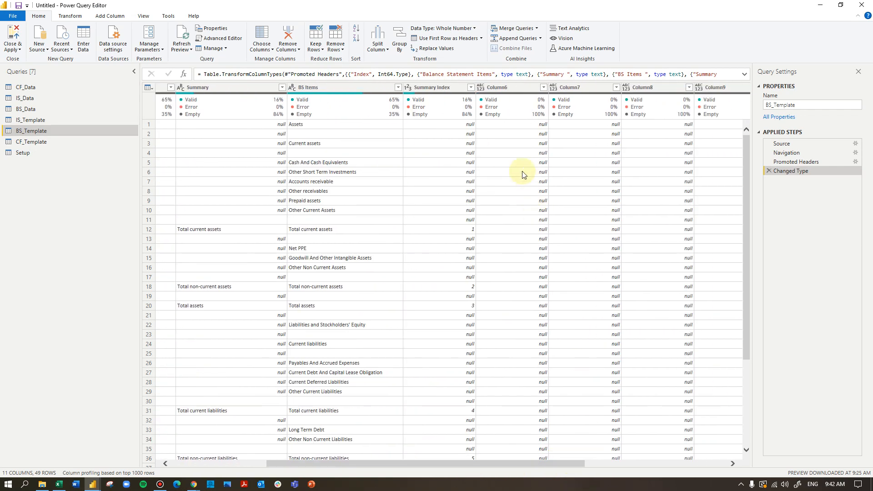
{"action": "left_click", "coordinate": [502, 87]}
{"action": "key", "text": "shift+Right"}
{"action": "key", "text": "shift+Right"}
{"action": "key", "text": "shift+Right"}
{"action": "key", "text": "shift+Right"}
{"action": "key", "text": "shift+Right"}
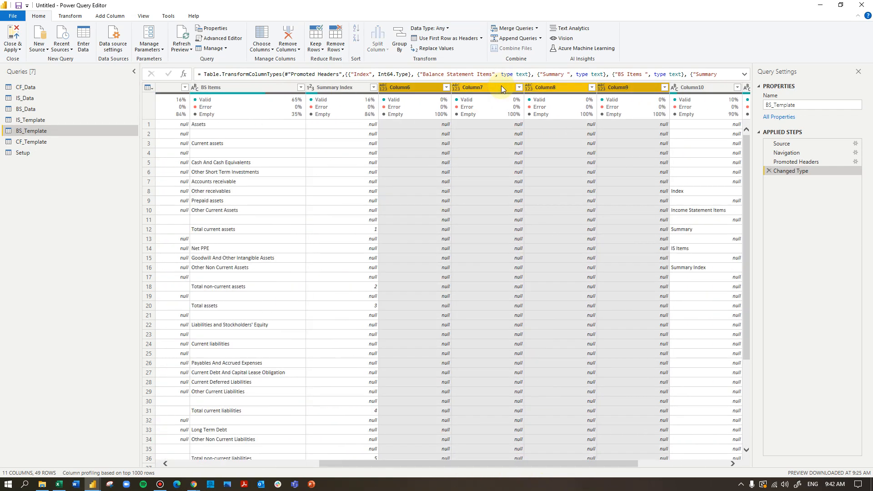
{"action": "right_click", "coordinate": [605, 89]}
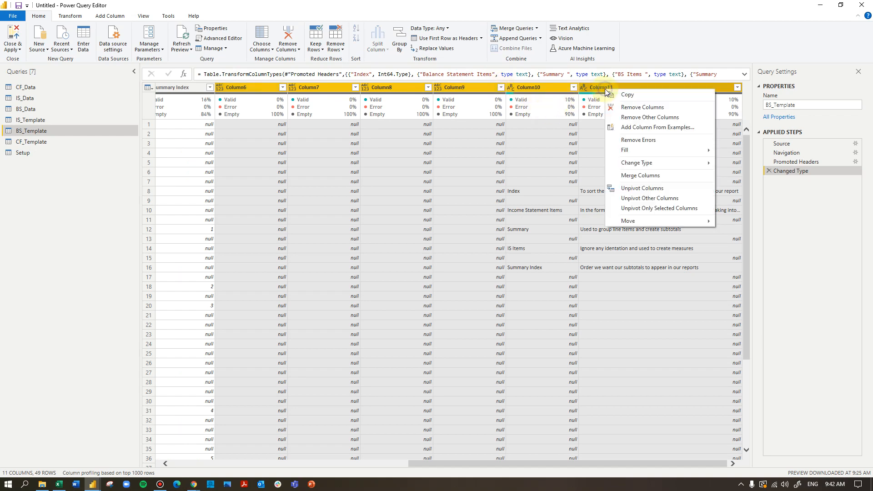
{"action": "left_click", "coordinate": [634, 109]}
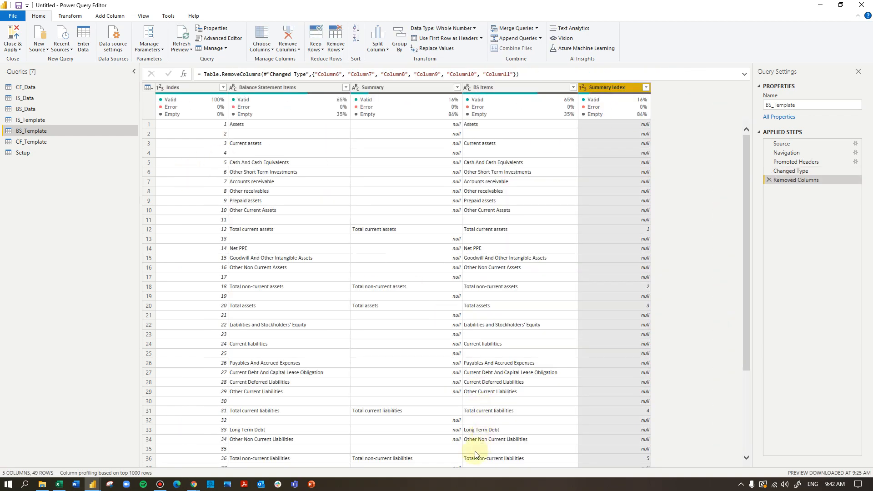
{"action": "scroll", "coordinate": [311, 253], "scroll_direction": "down", "scroll_amount": 2}
{"action": "scroll", "coordinate": [310, 253], "scroll_direction": "down", "scroll_amount": 3}
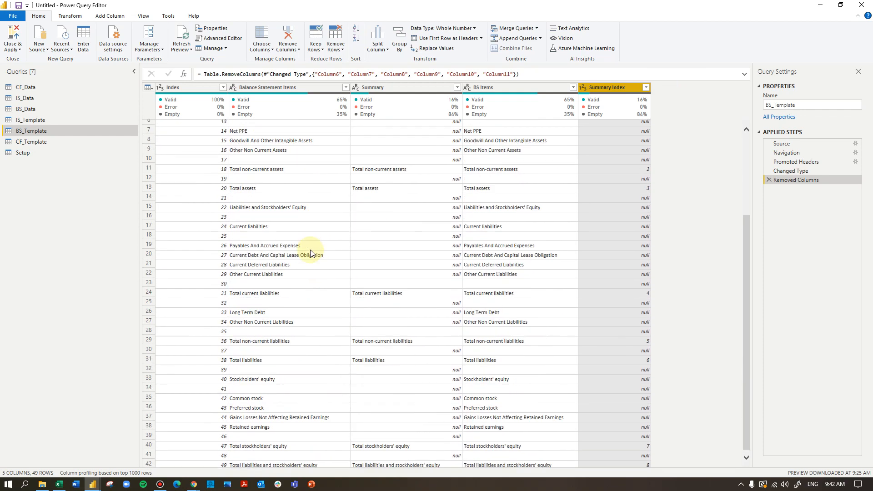
{"action": "scroll", "coordinate": [540, 164], "scroll_direction": "up", "scroll_amount": 5}
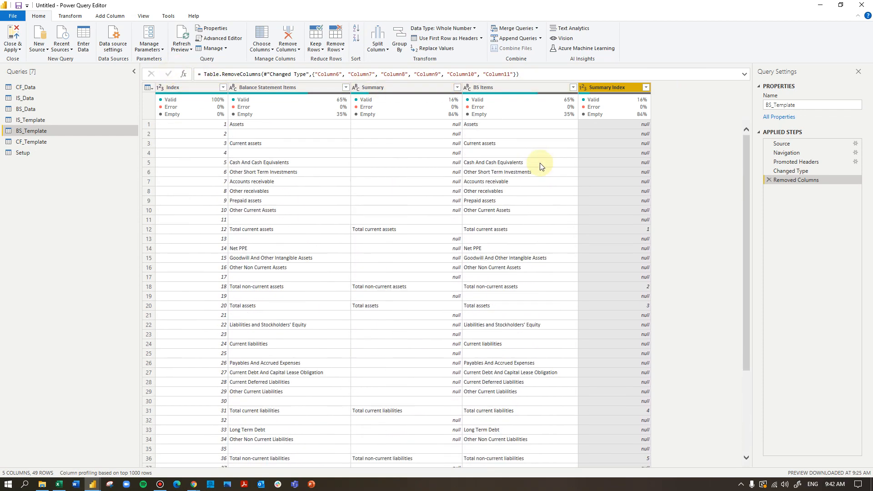
Step: In the CF_Template query, remove Column6 through Column9, Index_1 and the notes column that follows it
{"action": "left_click", "coordinate": [39, 144]}
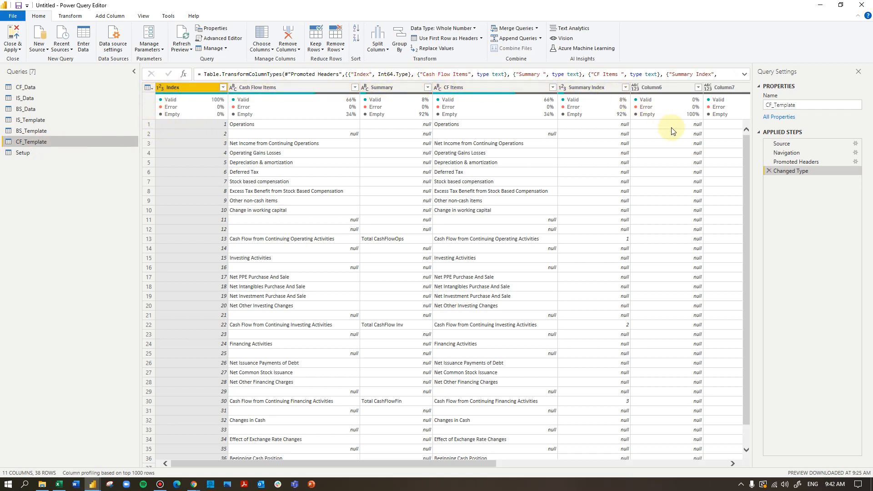
{"action": "left_click", "coordinate": [662, 91]}
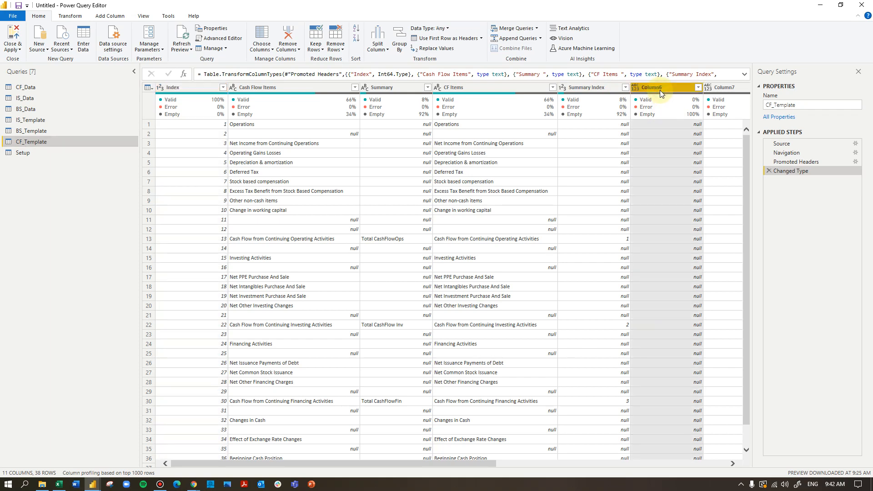
{"action": "key", "text": "shift+Right"}
{"action": "key", "text": "shift+Right"}
{"action": "key", "text": "shift+Right"}
{"action": "key", "text": "shift+Right"}
{"action": "key", "text": "shift+Right"}
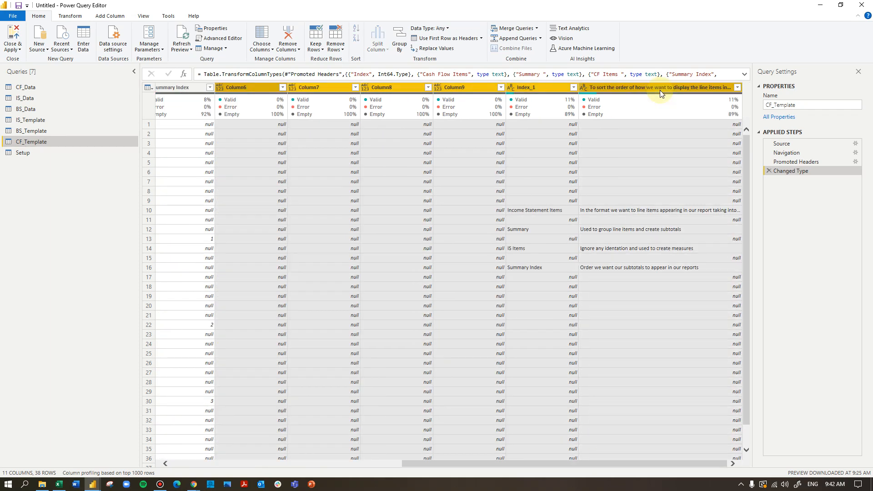
{"action": "right_click", "coordinate": [476, 89]}
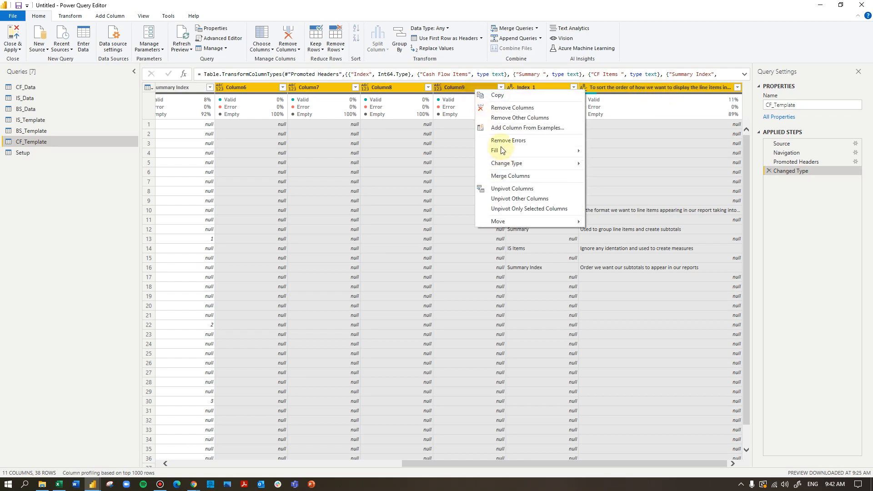
{"action": "left_click", "coordinate": [505, 108]}
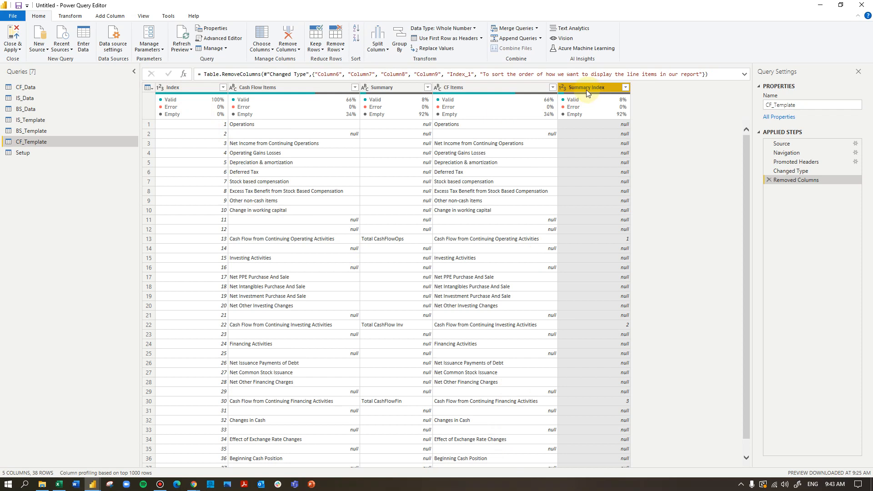
Step: In the Setup query, remove Column5, Column6 and Column7
{"action": "left_click", "coordinate": [24, 155]}
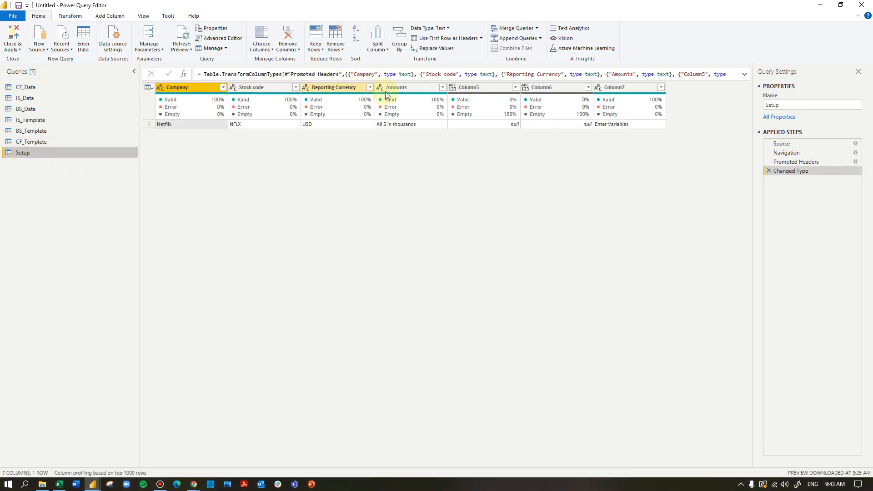
{"action": "left_click", "coordinate": [495, 90]}
{"action": "key", "text": "shift+Right"}
{"action": "key", "text": "shift+Right"}
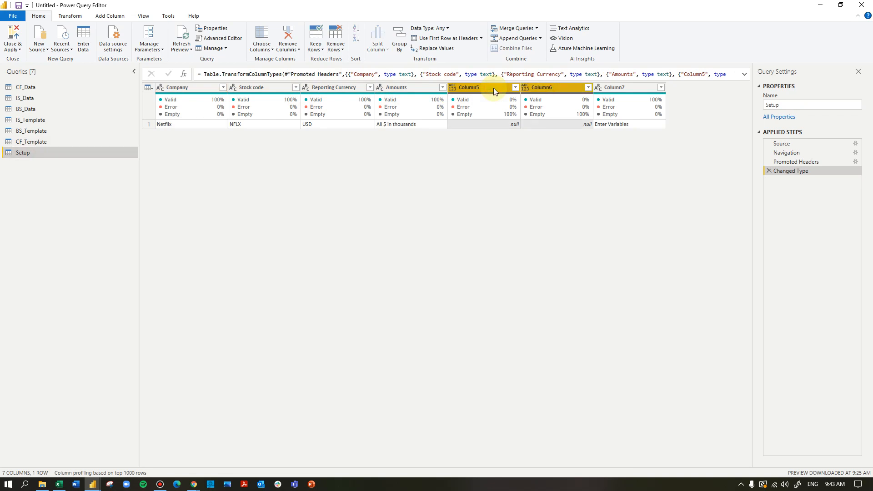
{"action": "right_click", "coordinate": [487, 90]}
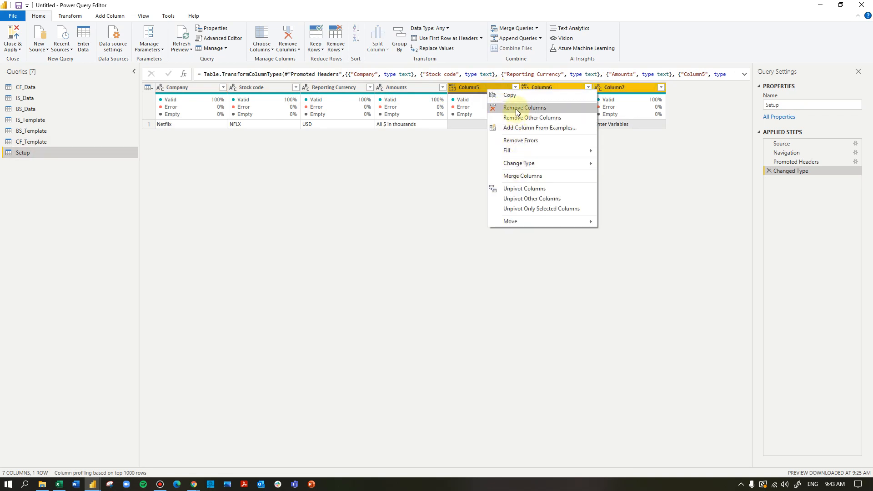
{"action": "left_click", "coordinate": [516, 107]}
Step: Open the CF_Data query and review its rows, the data preview options, the Year column's commands and the query name
{"action": "left_click", "coordinate": [27, 87]}
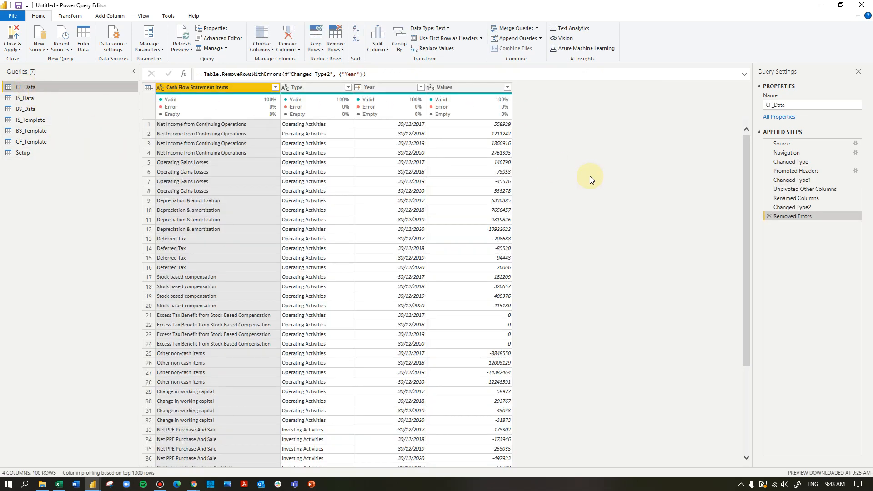
{"action": "scroll", "coordinate": [590, 176], "scroll_direction": "down", "scroll_amount": 19}
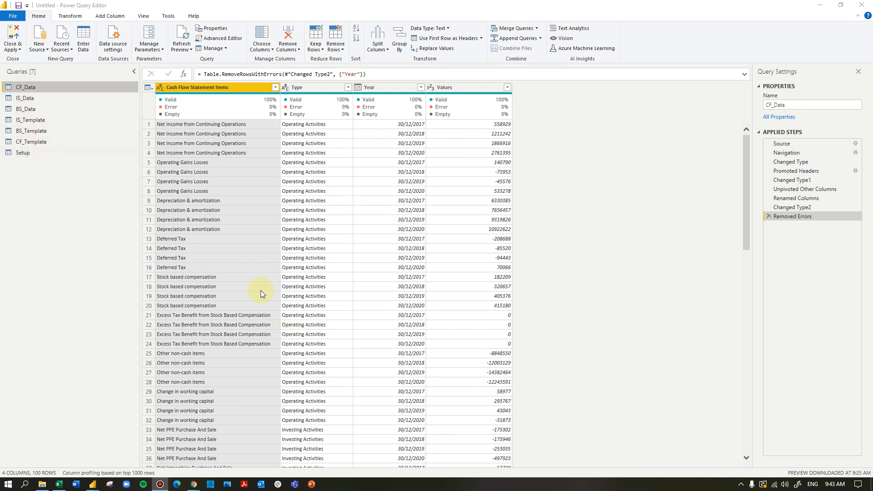
{"action": "left_click", "coordinate": [143, 16]}
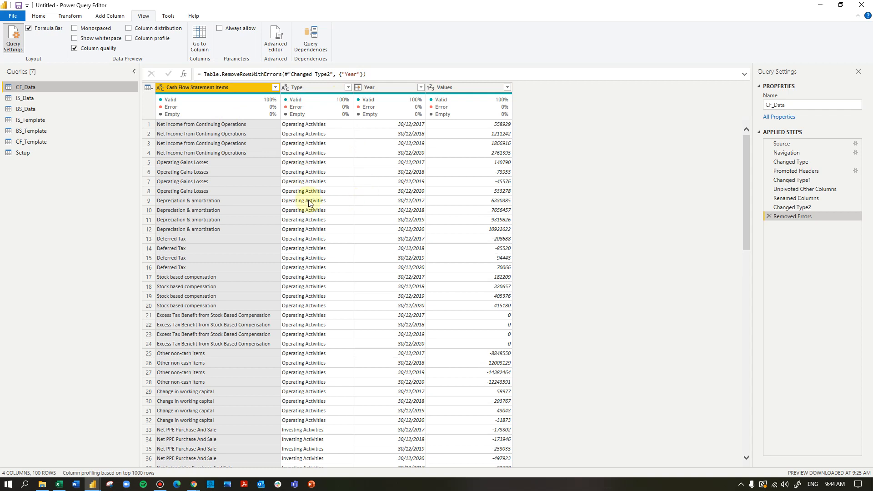
{"action": "right_click", "coordinate": [387, 89]}
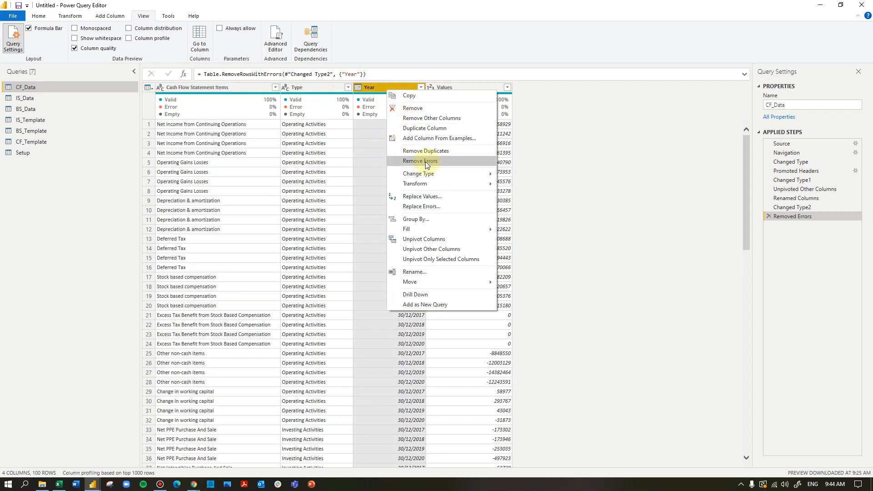
{"action": "left_click", "coordinate": [553, 149]}
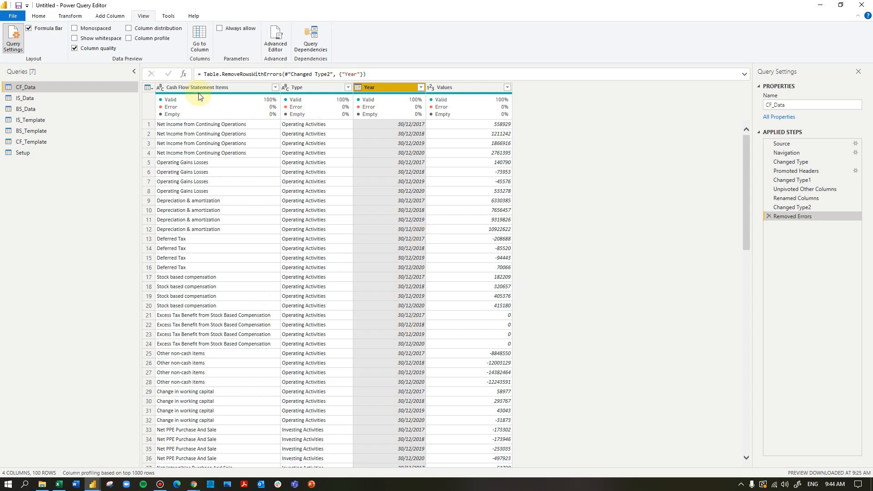
{"action": "double_click", "coordinate": [376, 88]}
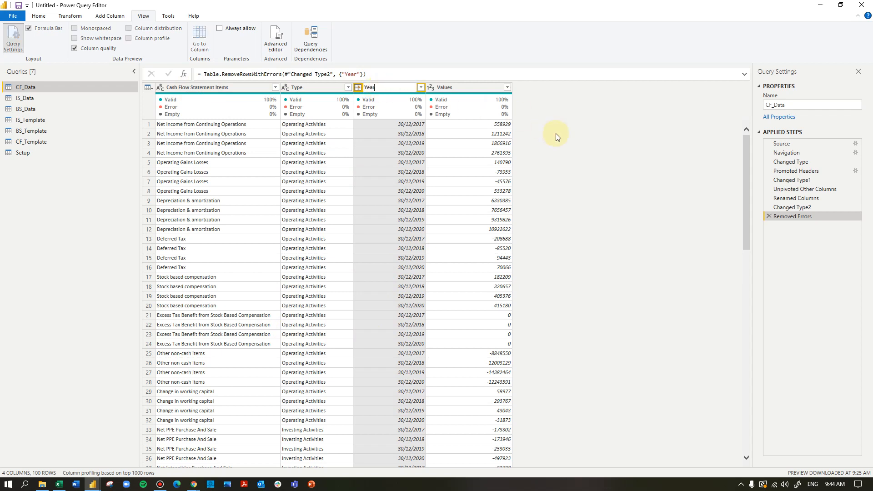
{"action": "key", "text": "Return"}
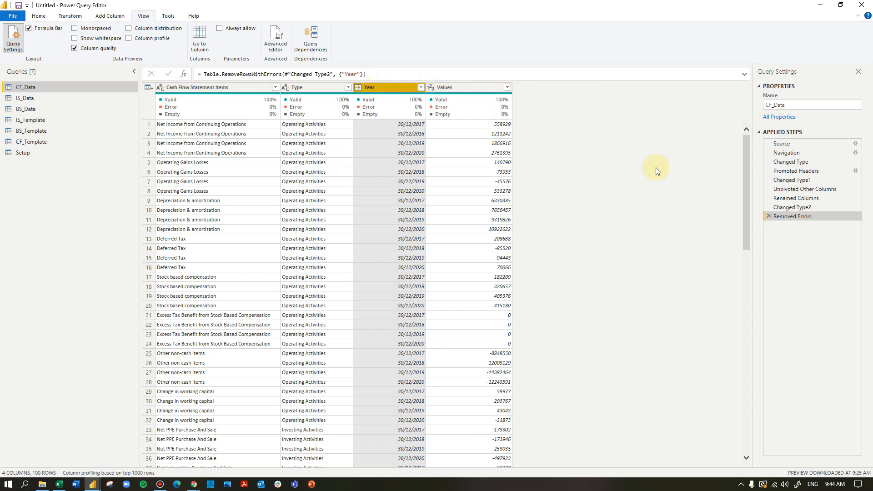
{"action": "left_click", "coordinate": [792, 104]}
{"action": "double_click", "coordinate": [769, 105]}
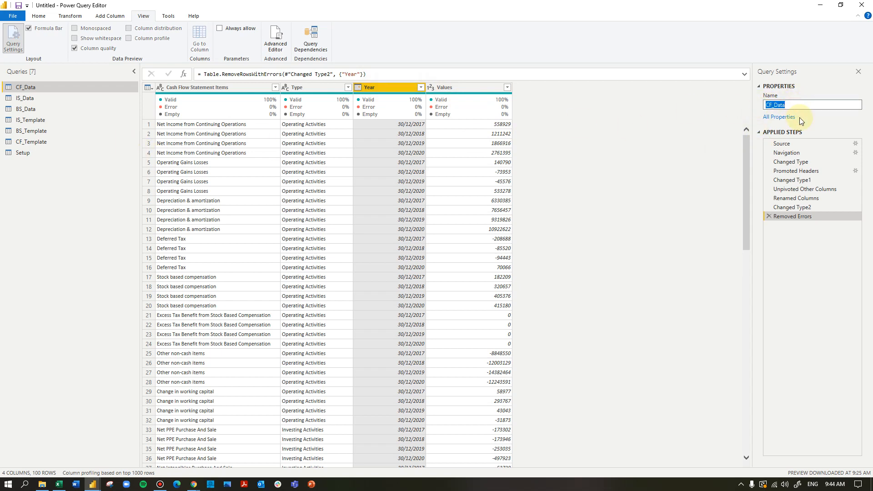
{"action": "left_click", "coordinate": [660, 177]}
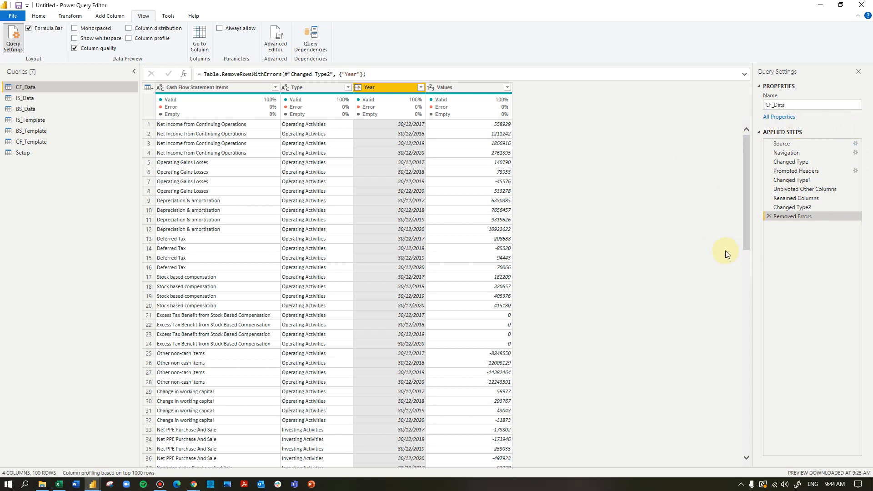
Step: Examine the CF_Data query's applied steps in order from Source through Removed Errors, including the workbook file path in the source formula
{"action": "left_click", "coordinate": [782, 145]}
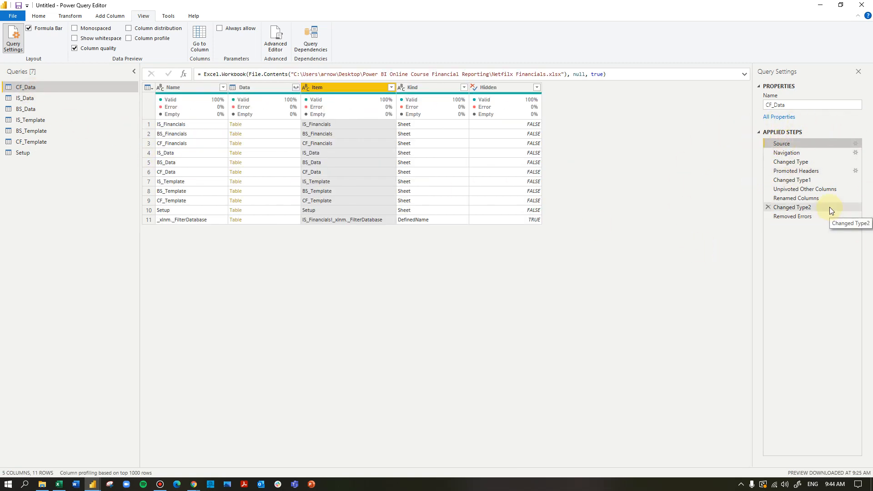
{"action": "left_click_drag", "start_coordinate": [294, 74], "coordinate": [559, 72]}
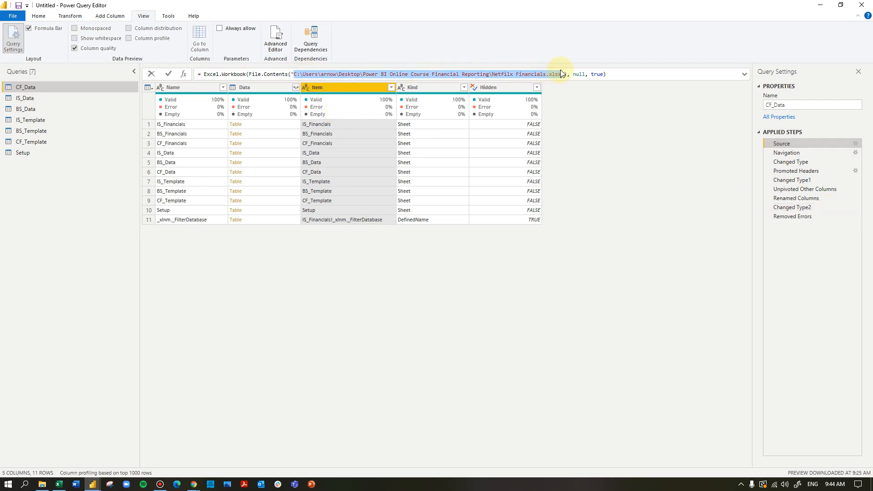
{"action": "left_click", "coordinate": [786, 153]}
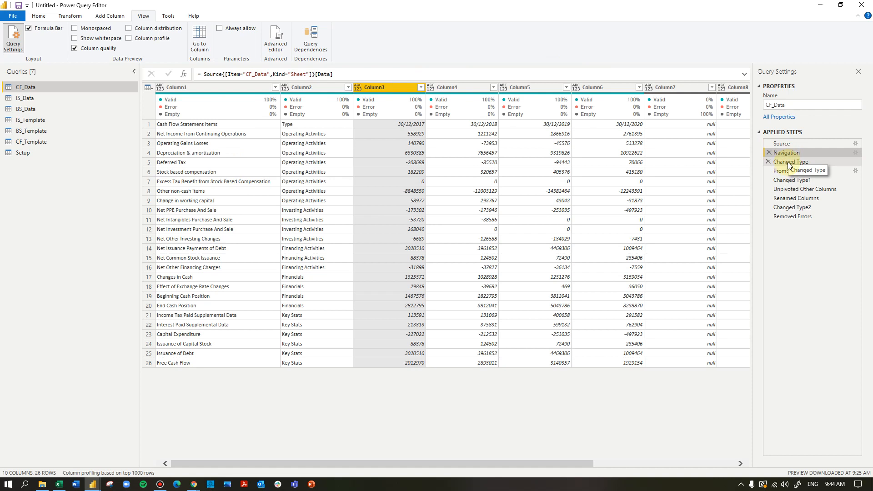
{"action": "left_click", "coordinate": [788, 162]}
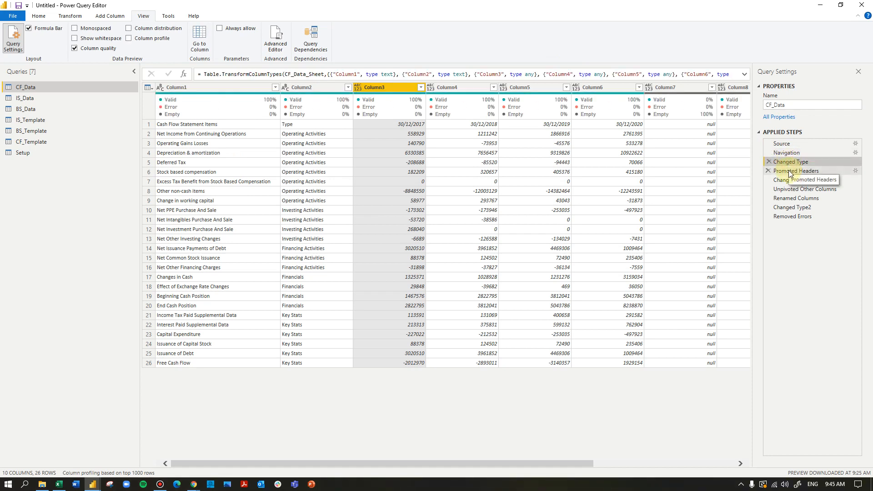
{"action": "left_click", "coordinate": [789, 172]}
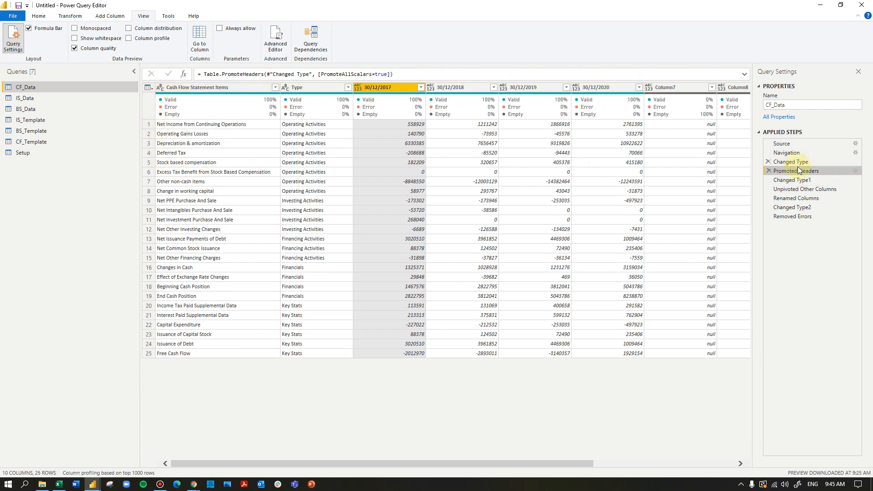
{"action": "left_click", "coordinate": [794, 181]}
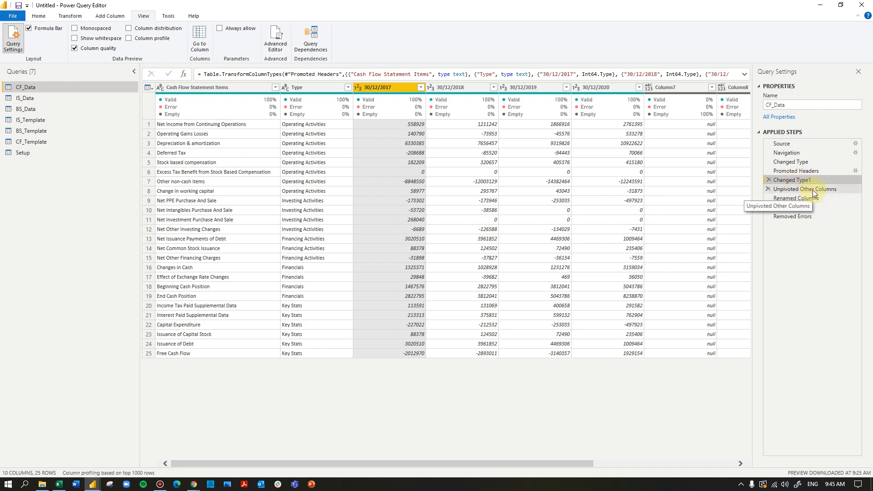
{"action": "left_click", "coordinate": [812, 189]}
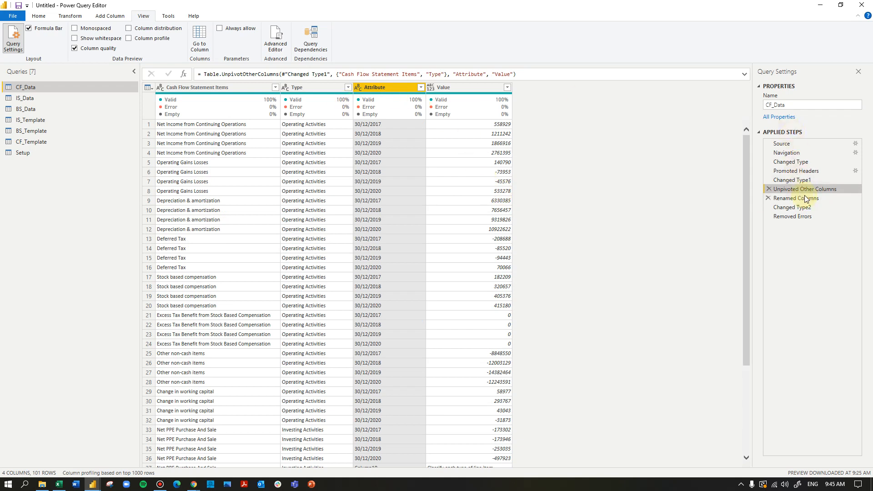
{"action": "left_click", "coordinate": [804, 198]}
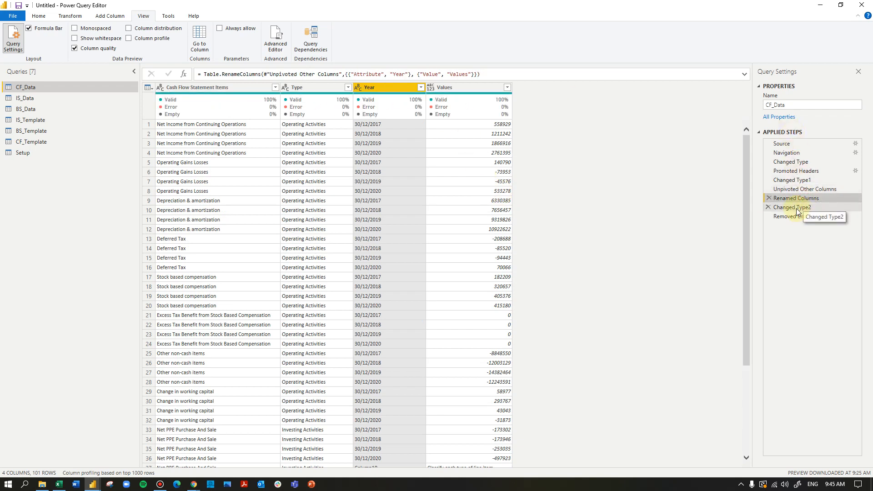
{"action": "left_click", "coordinate": [796, 208]}
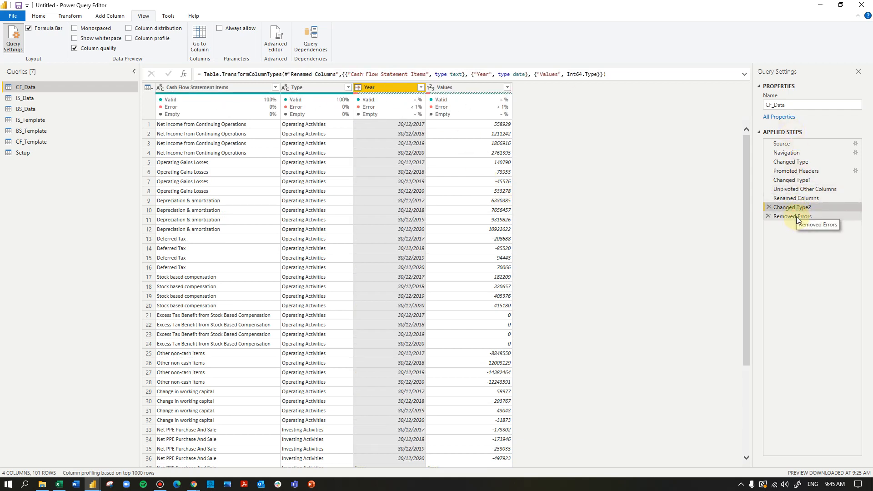
{"action": "left_click", "coordinate": [796, 216]}
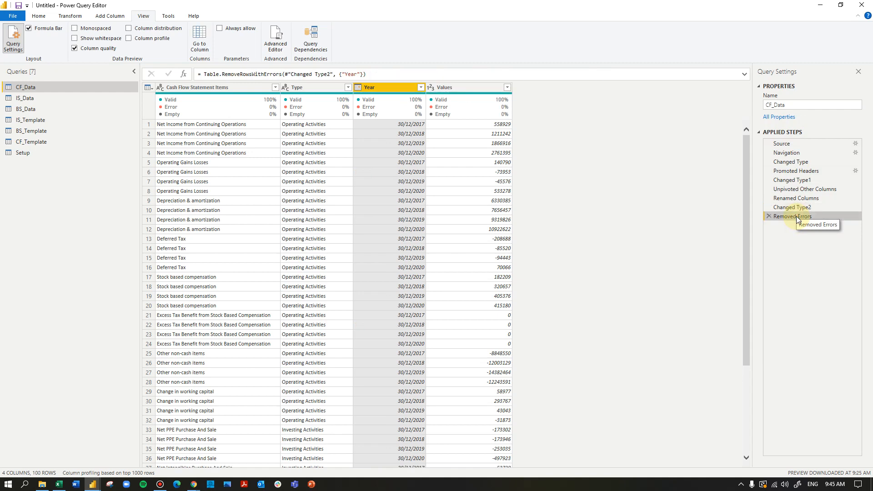
{"action": "left_click", "coordinate": [783, 144]}
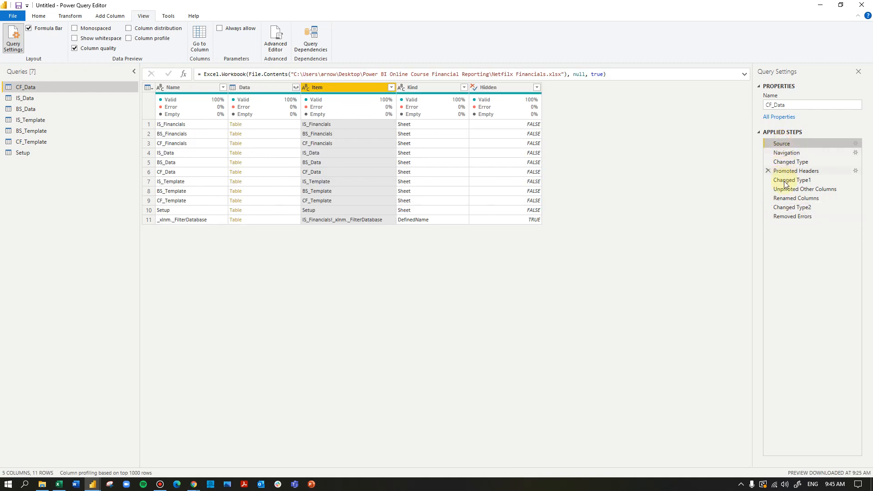
{"action": "left_click", "coordinate": [786, 217]}
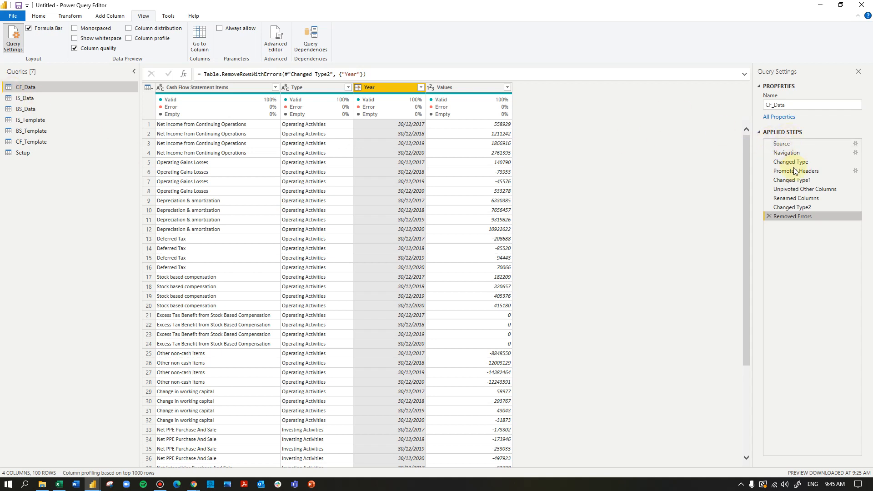
Step: Look over the IS_Data and BS_Data queries and examine the IS_Template query's Source, Promoted Headers and Removed Columns steps
{"action": "left_click", "coordinate": [28, 99]}
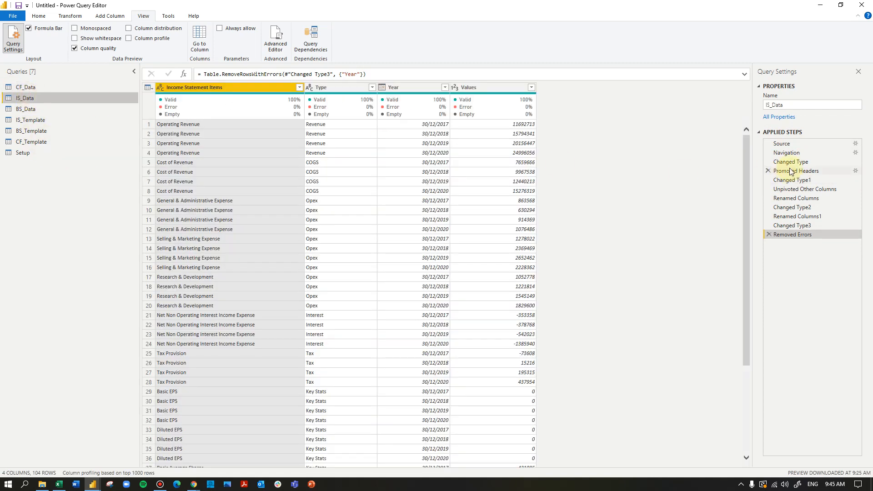
{"action": "left_click", "coordinate": [32, 110]}
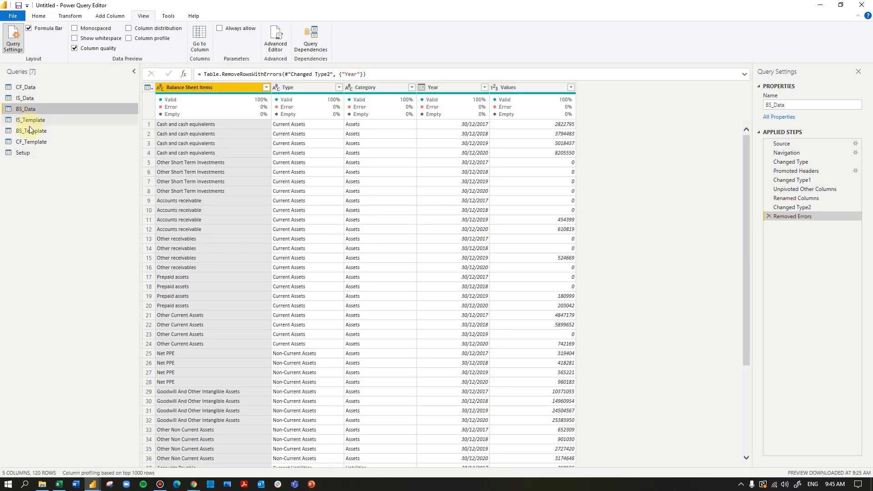
{"action": "left_click", "coordinate": [29, 120]}
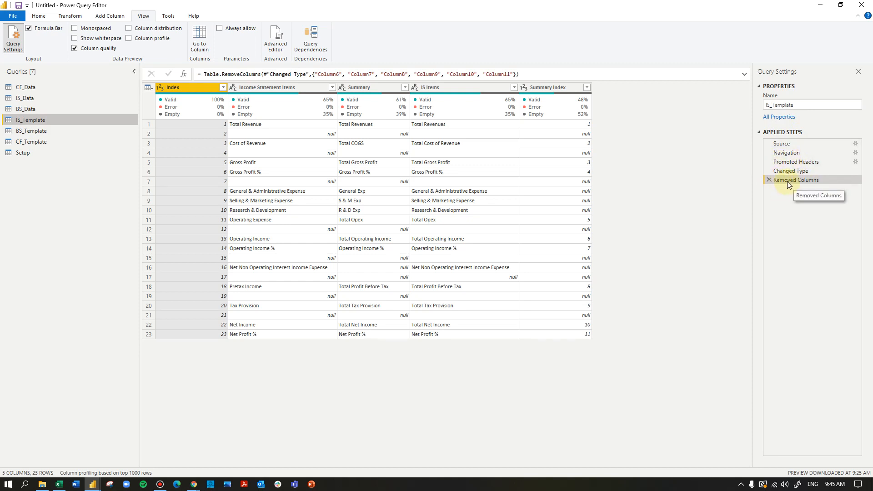
{"action": "left_click", "coordinate": [785, 144]}
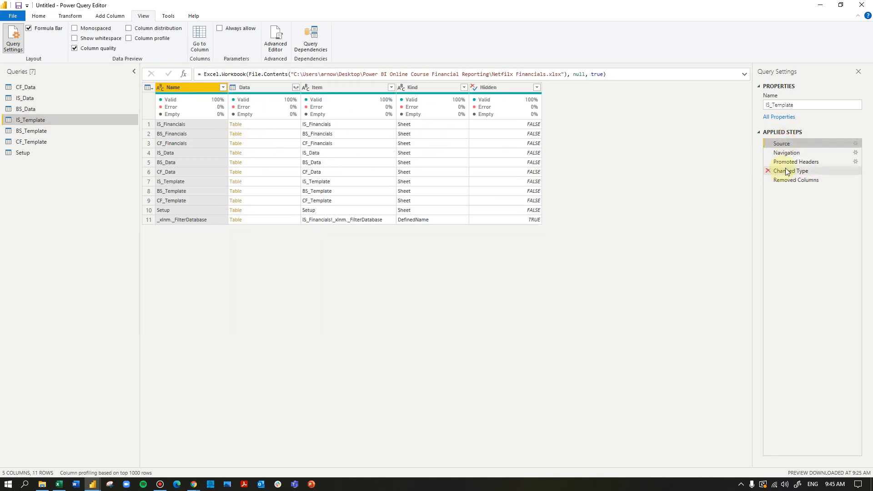
{"action": "left_click", "coordinate": [793, 162]}
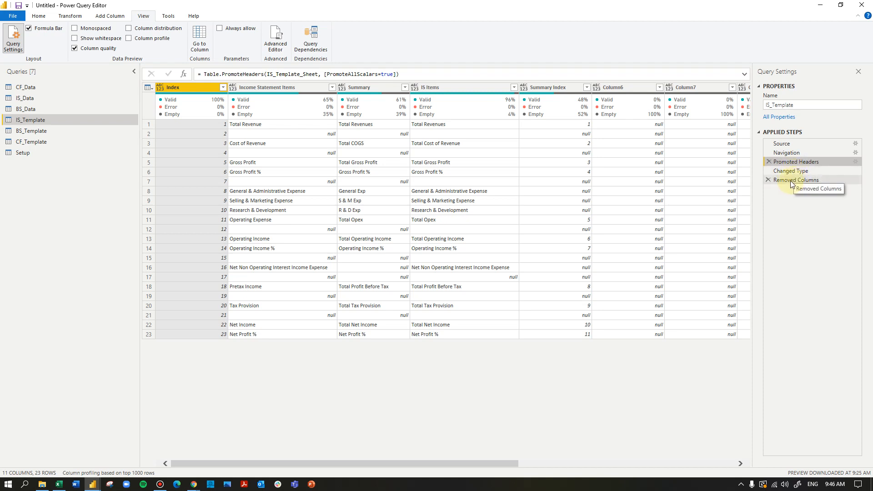
{"action": "left_click", "coordinate": [791, 184]}
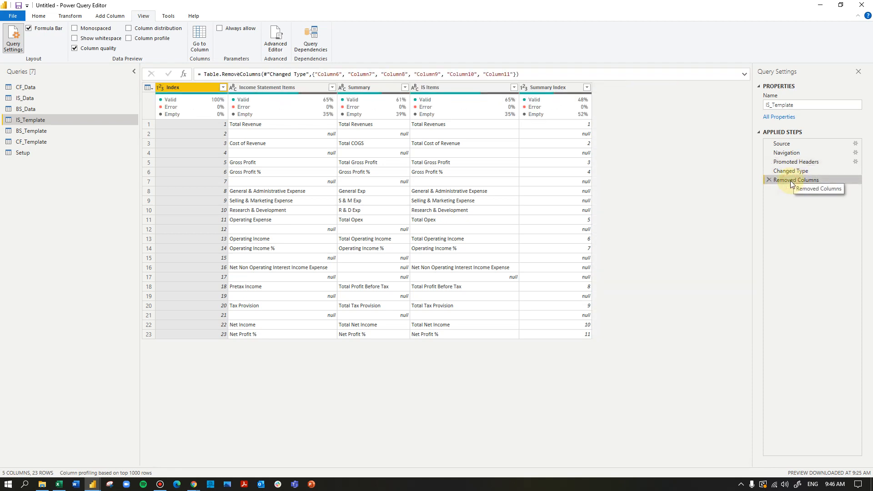
Step: Check the Setup query's columns and applied steps, and return to the CF_Data query with the main query commands displayed
{"action": "left_click", "coordinate": [25, 152]}
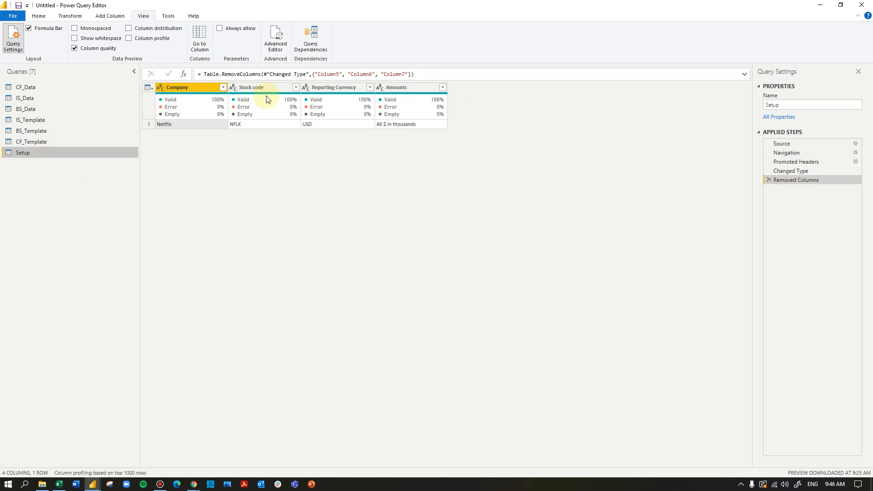
{"action": "left_click", "coordinate": [268, 170]}
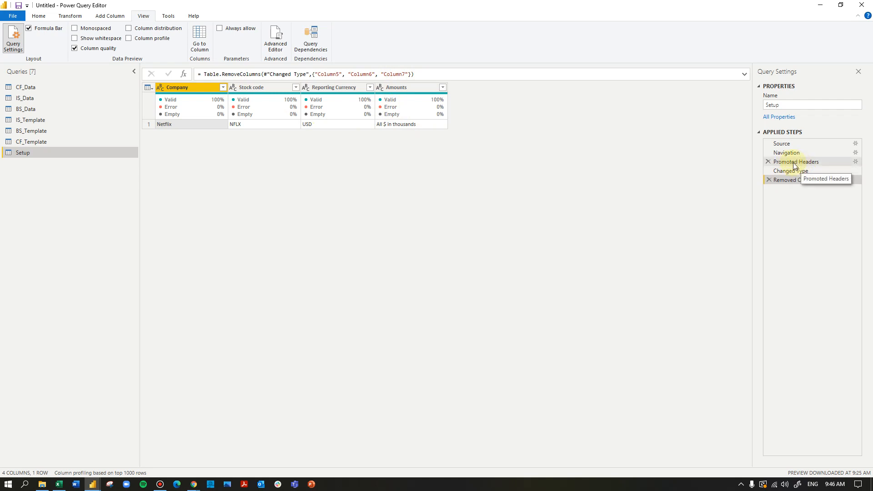
{"action": "left_click", "coordinate": [30, 87]}
{"action": "left_click", "coordinate": [39, 16]}
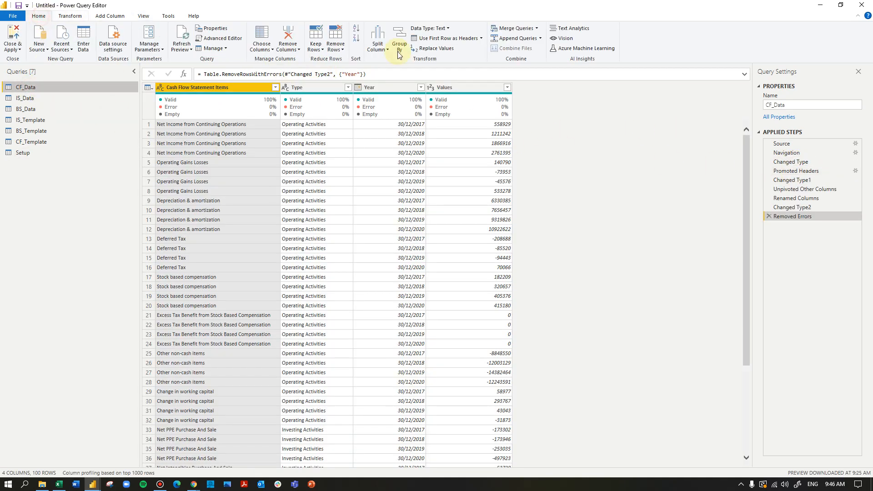